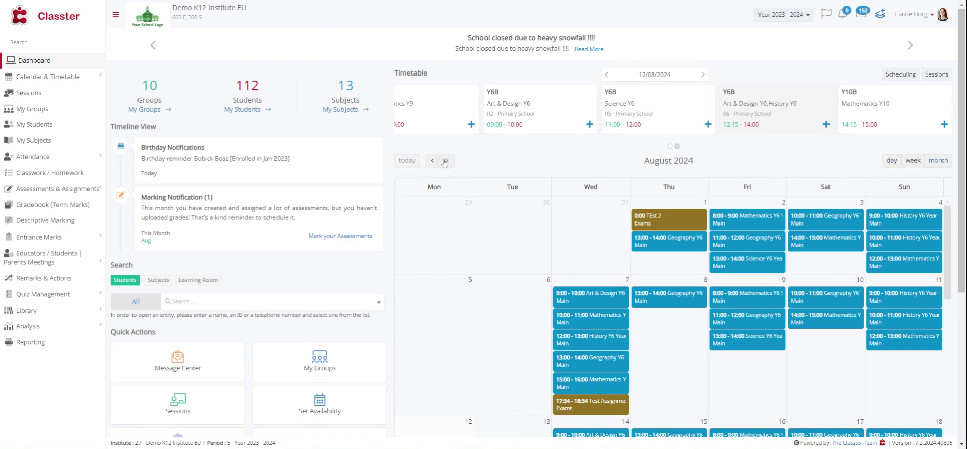
Step: Open My Calendar under Calendar & Timetable and switch to the August 2024 month view
scroll(372, 197, "down", 3)
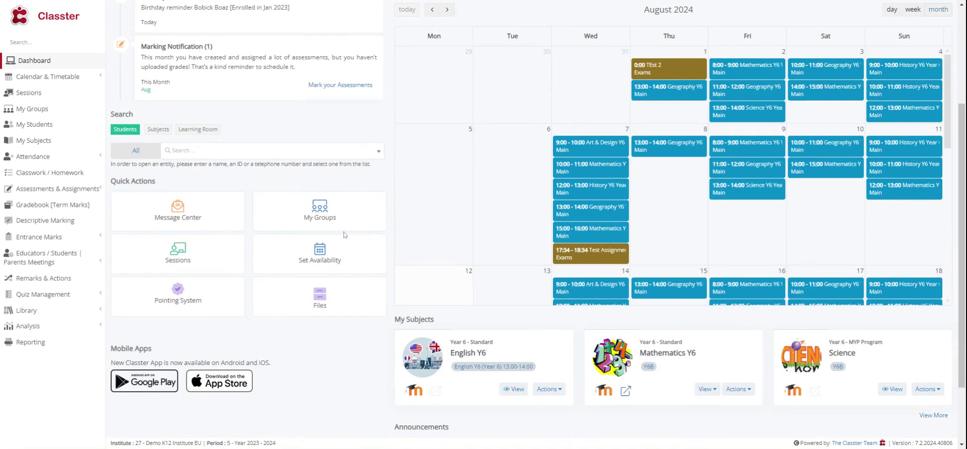
scroll(345, 235, "up", 3)
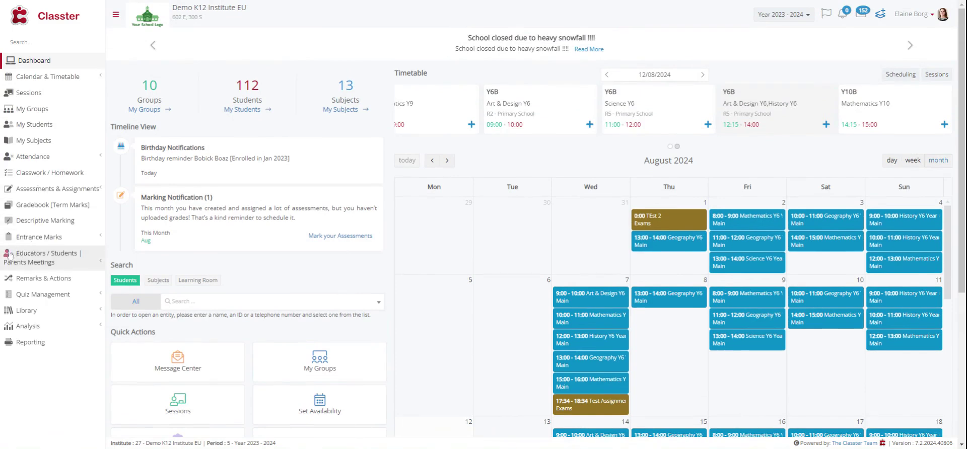
left_click(91, 82)
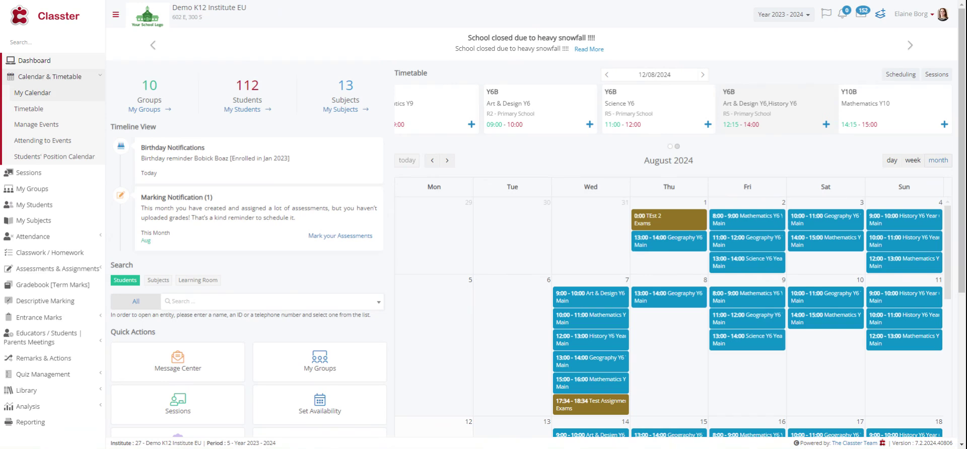
left_click(69, 98)
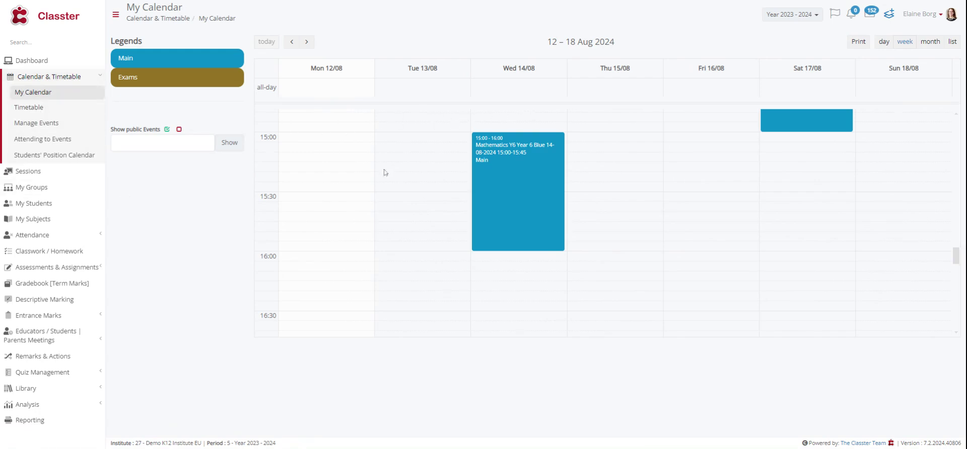
left_click(933, 43)
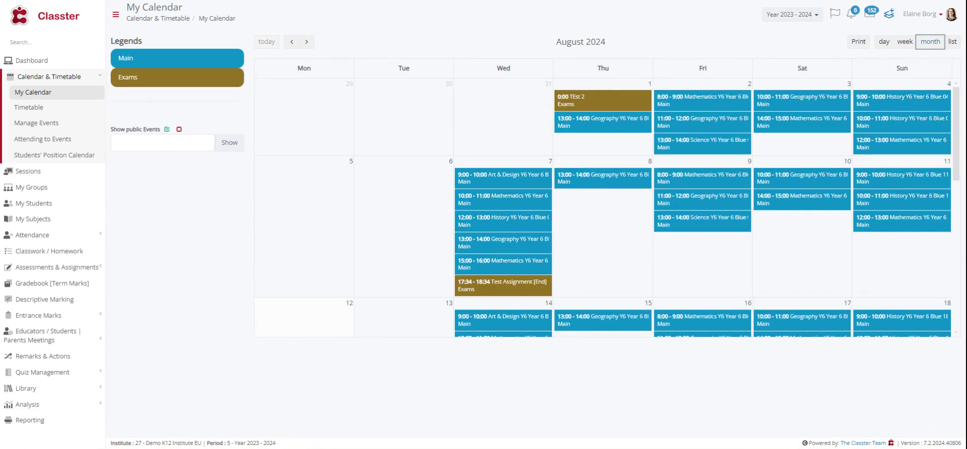
mouse_move(676, 103)
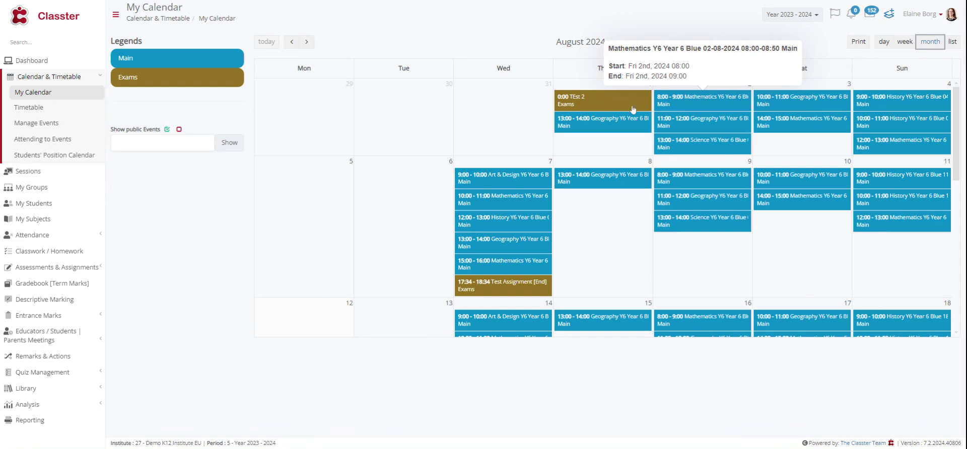
Step: Open the weekly Timetable, clear its Location tags and limit it to Middle School
left_click(47, 115)
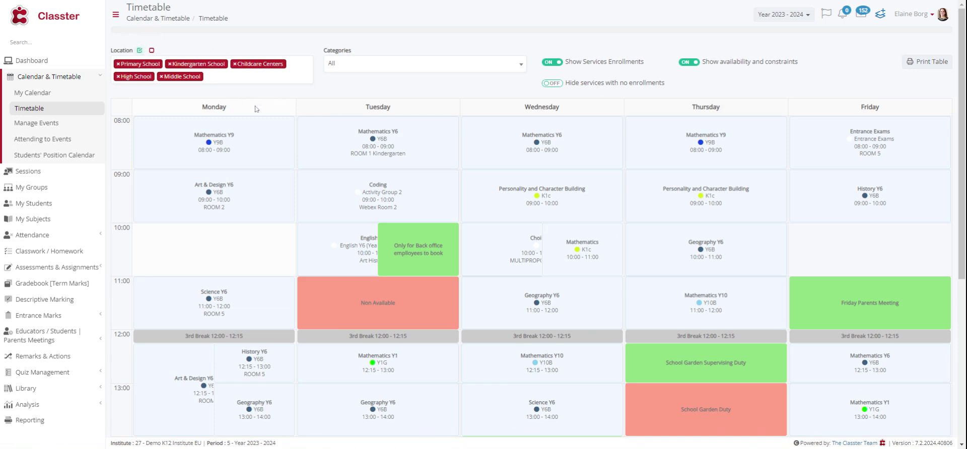
left_click(151, 50)
left_click(151, 64)
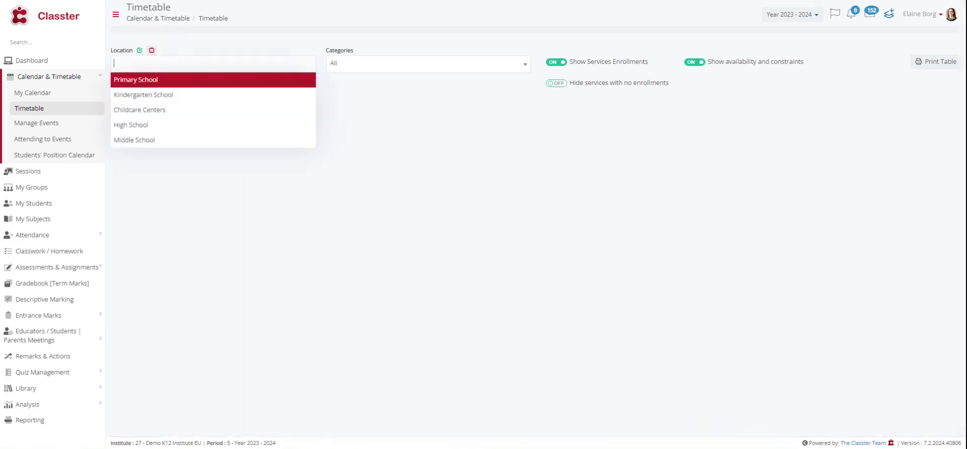
left_click(152, 141)
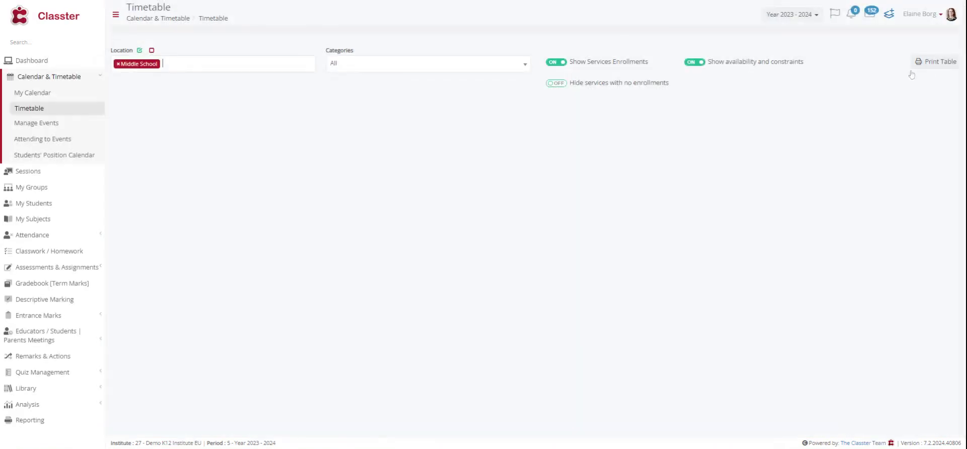
scroll(886, 136, "down", 3)
scroll(886, 136, "up", 3)
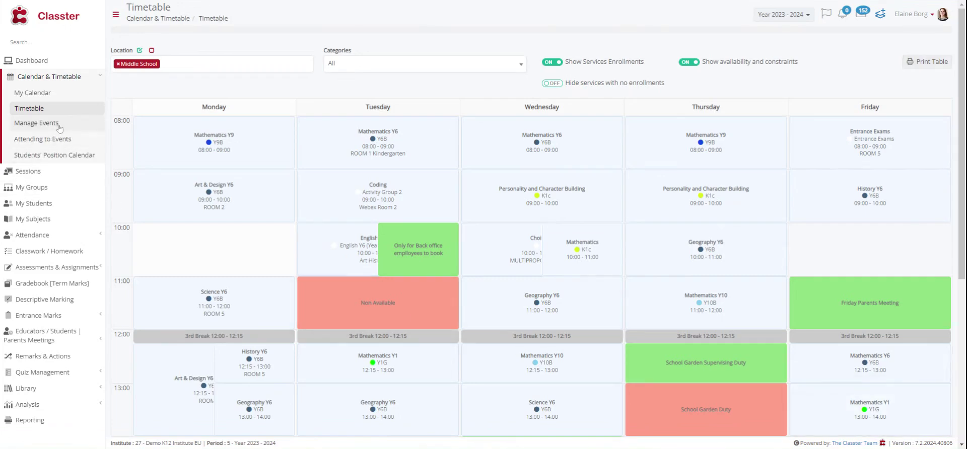
Step: In Manage Events, search events using the Academic Period date preset (01/09/2023 – 31/07/2024)
left_click(36, 123)
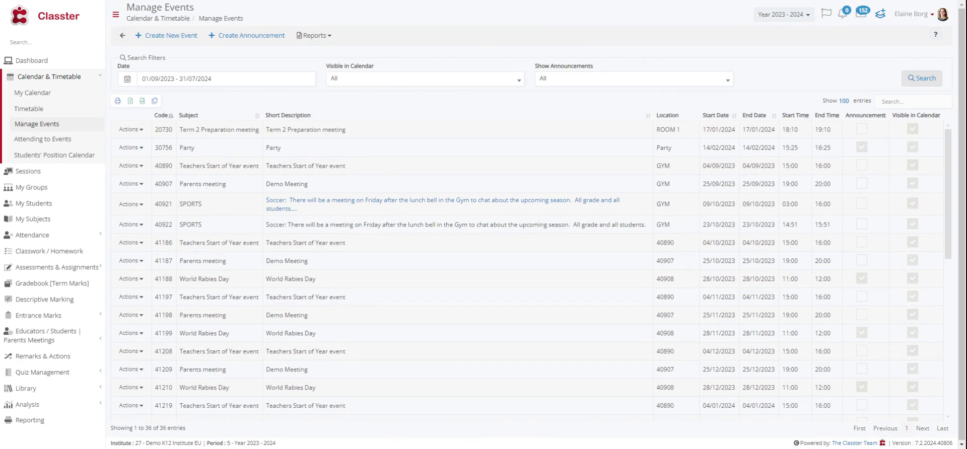
left_click(213, 78)
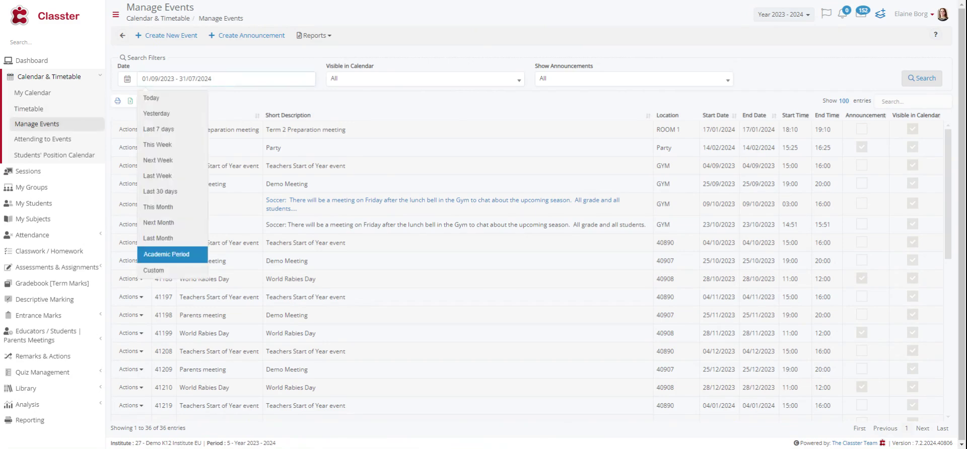
left_click(181, 257)
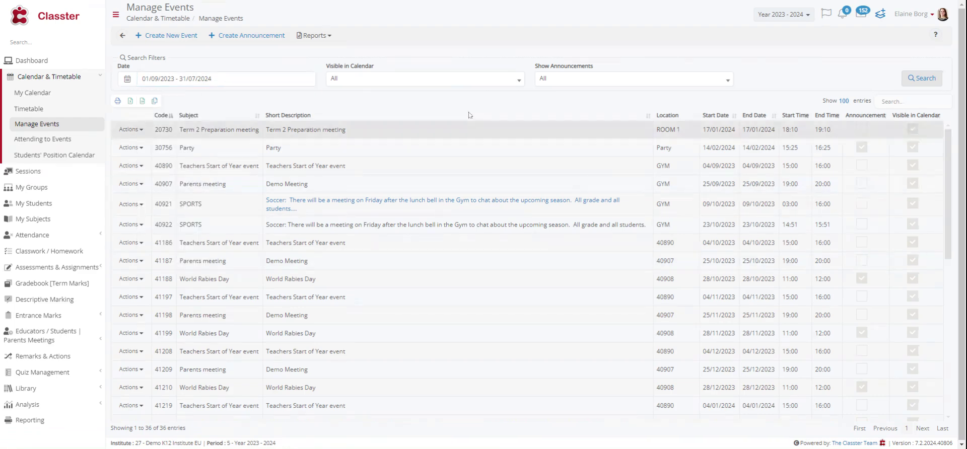
left_click(921, 79)
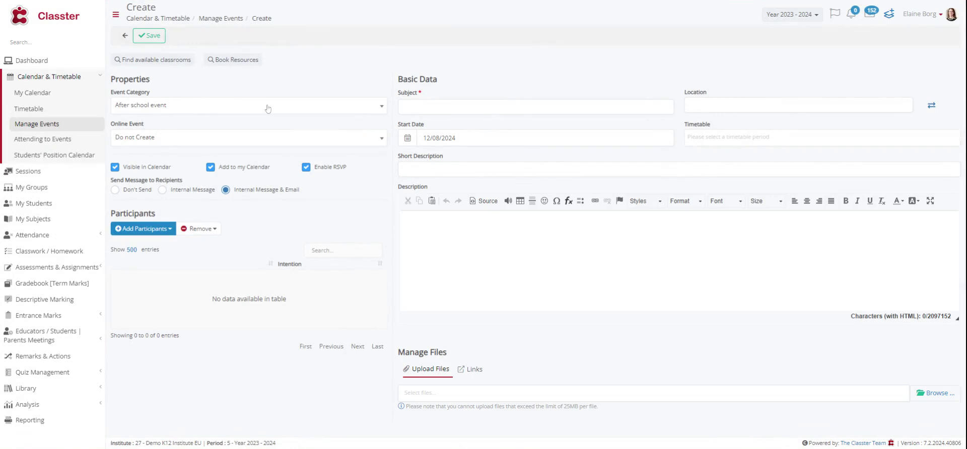
Step: Keep After school event as the new event's category, leave it unsaved, and go to Sessions
left_click(161, 105)
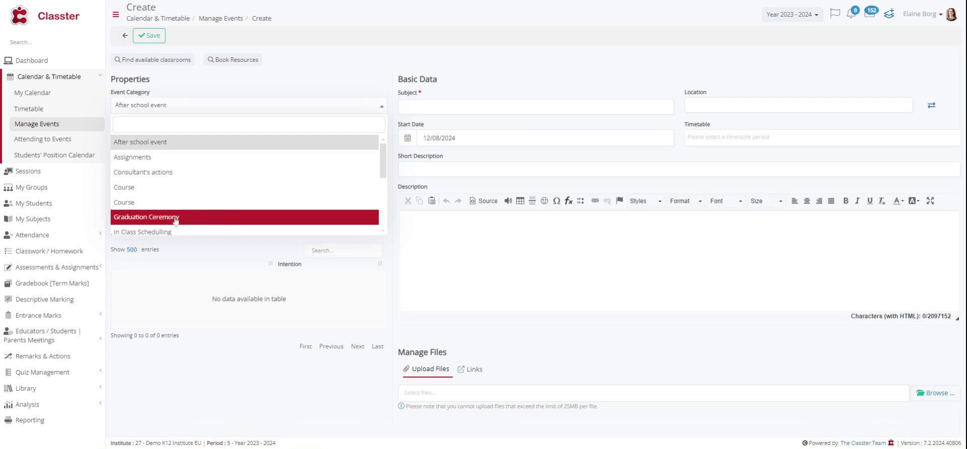
left_click(278, 78)
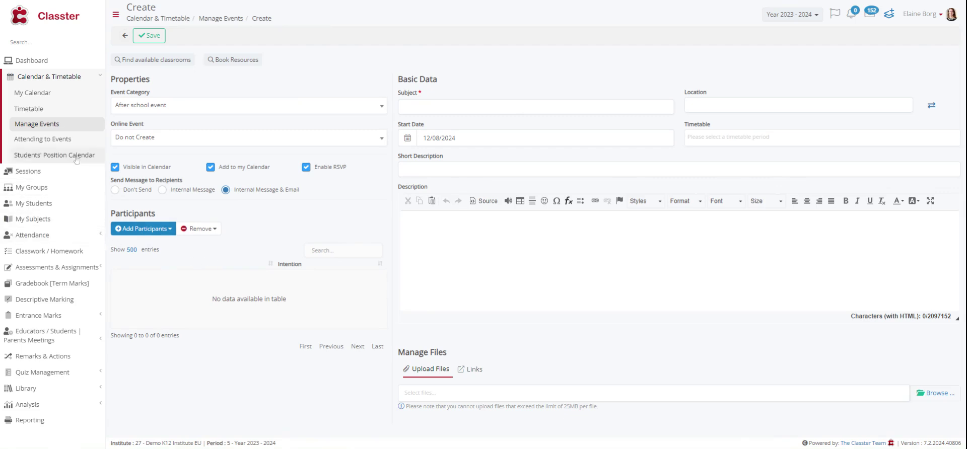
left_click(37, 174)
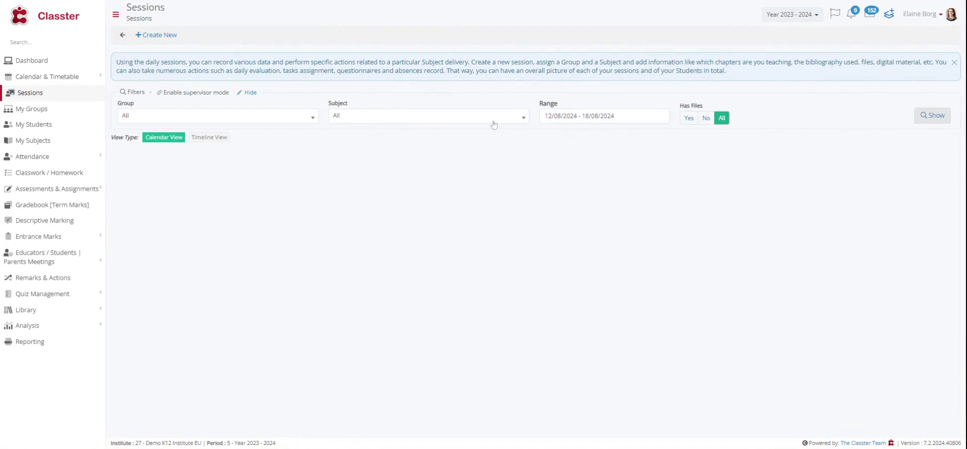
Step: Review the Range, Group and Subject filters, leave them at All, and show 12–18 August 2024 sessions
left_click(589, 116)
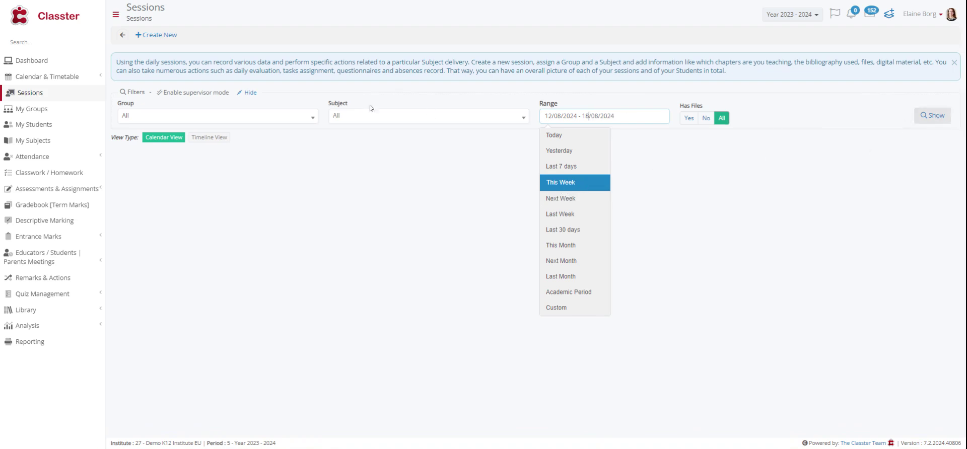
left_click(244, 116)
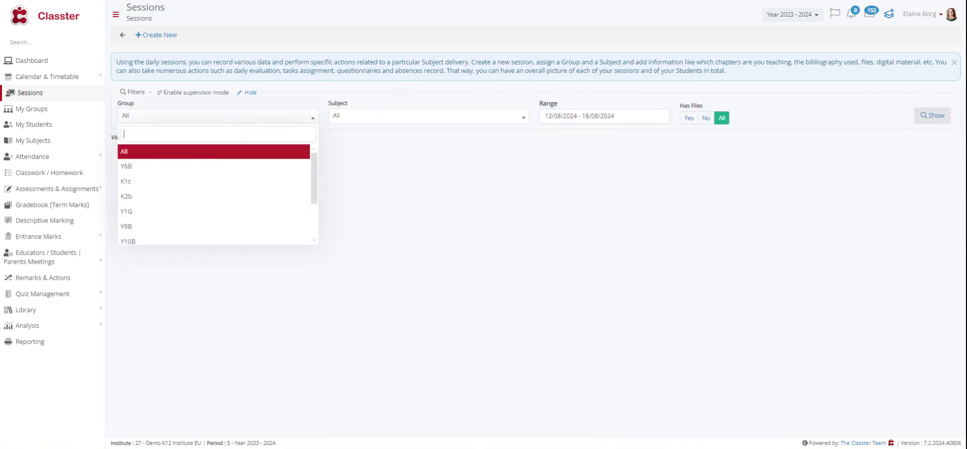
left_click(220, 113)
left_click(410, 120)
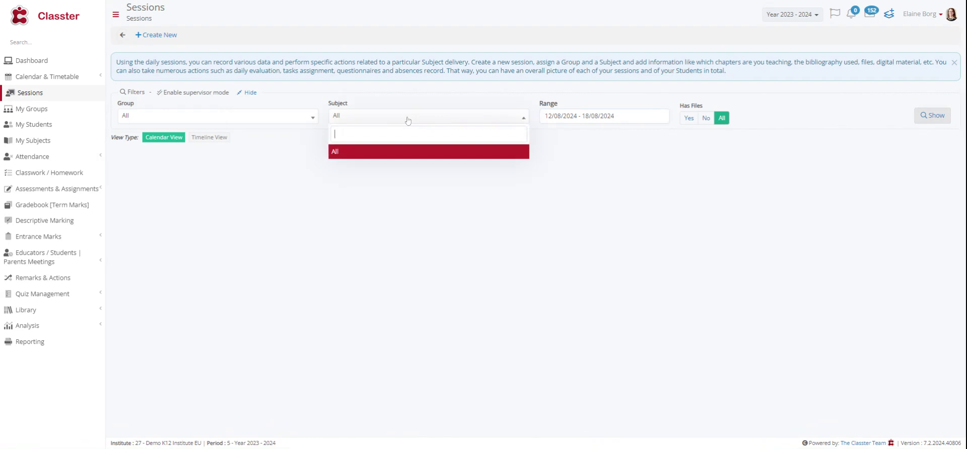
left_click(408, 121)
left_click(250, 119)
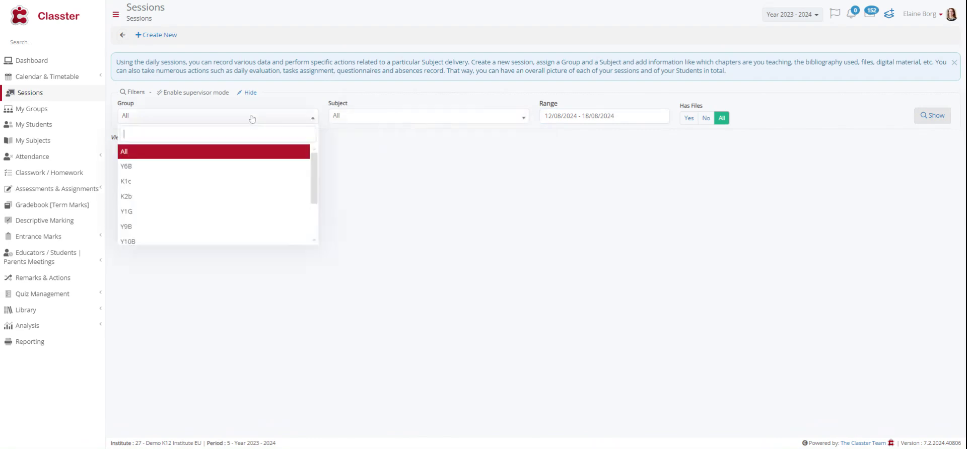
left_click(202, 118)
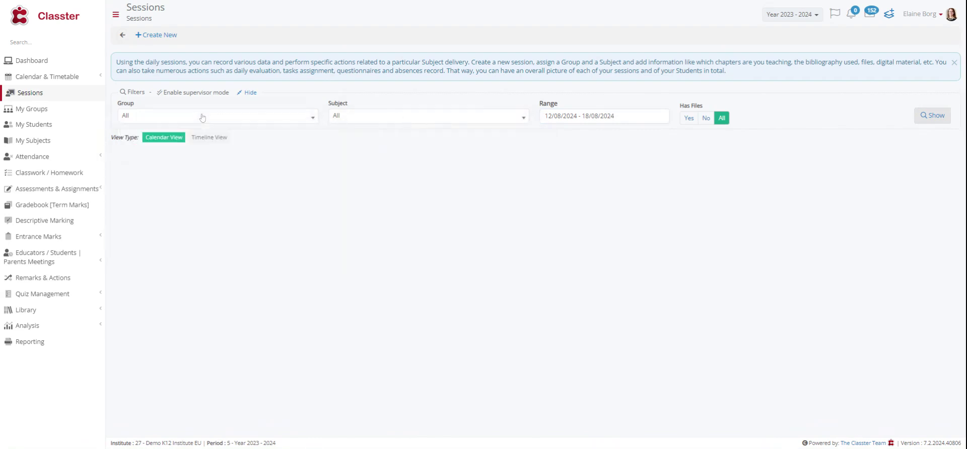
left_click(930, 120)
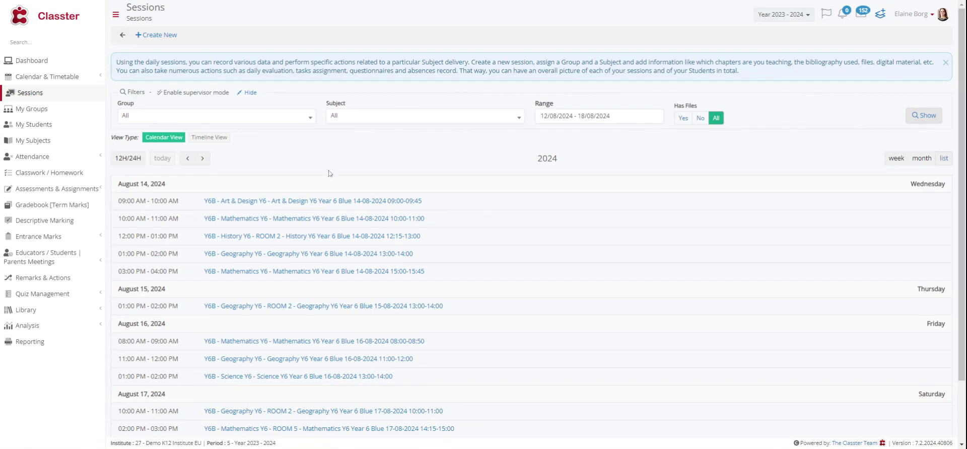
Step: Open the Y6B Mathematics Y6 session on 14-08-2024, 10:00–11:00, from the list
left_click(336, 223)
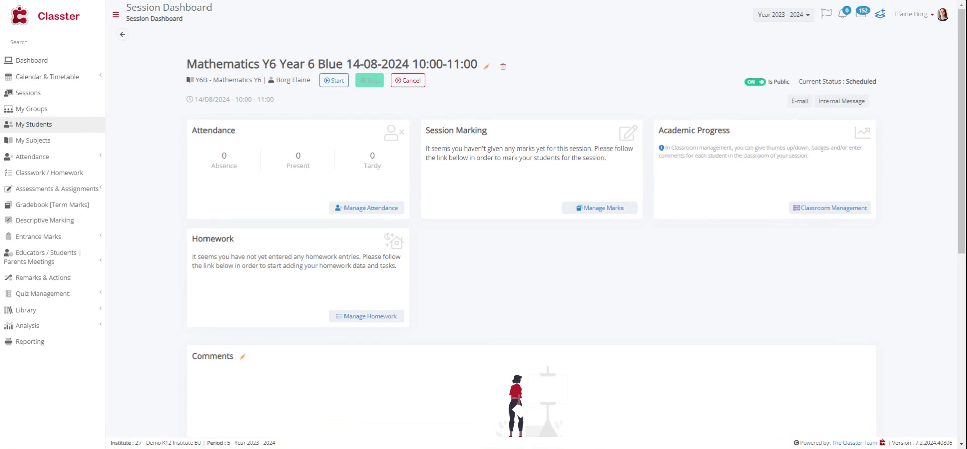
Step: Go to My Groups and keep Y6B selected as the displayed group
left_click(85, 115)
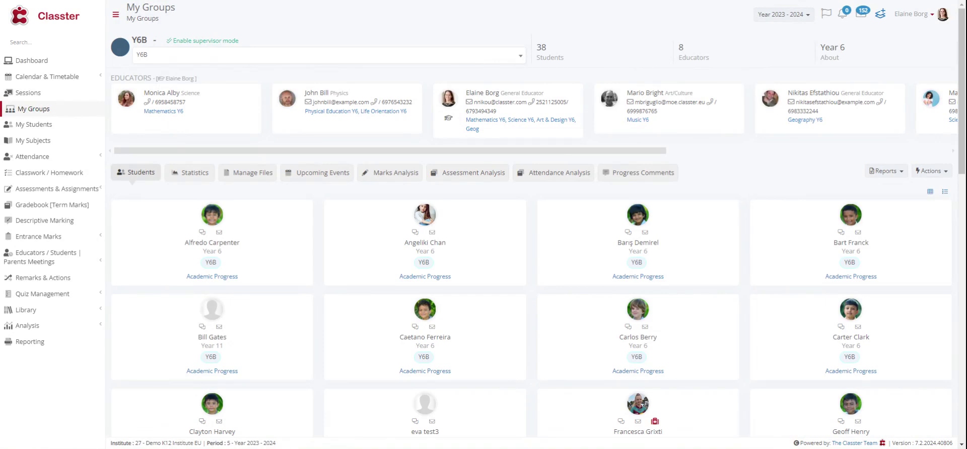
left_click(201, 60)
left_click(181, 91)
Step: In My Students, search by High School location, then replace it with Middle School and search again
left_click(76, 131)
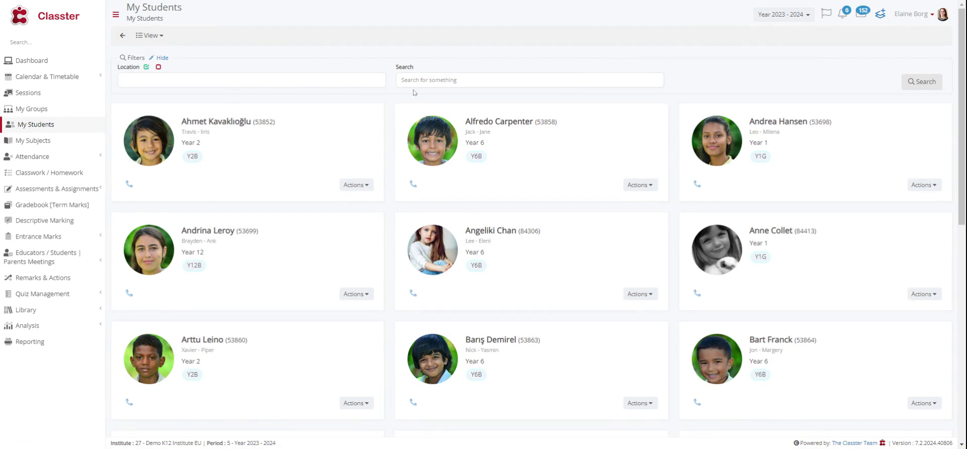
left_click(245, 80)
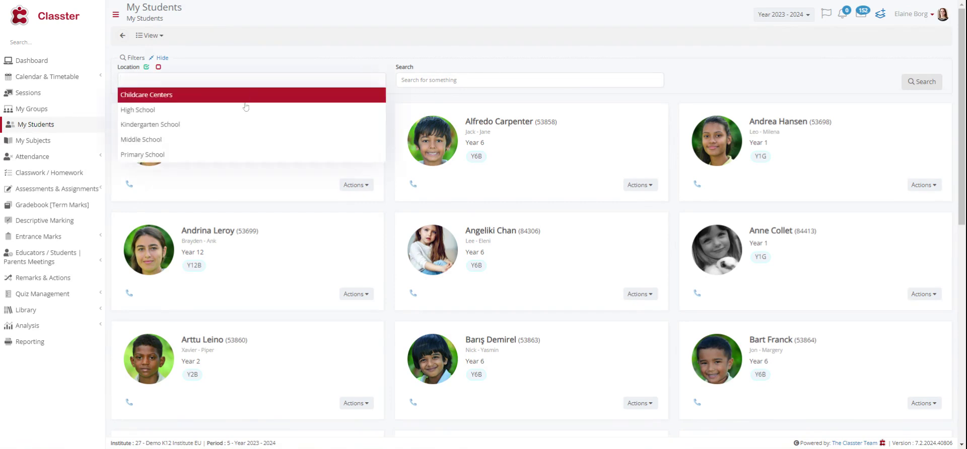
left_click(181, 118)
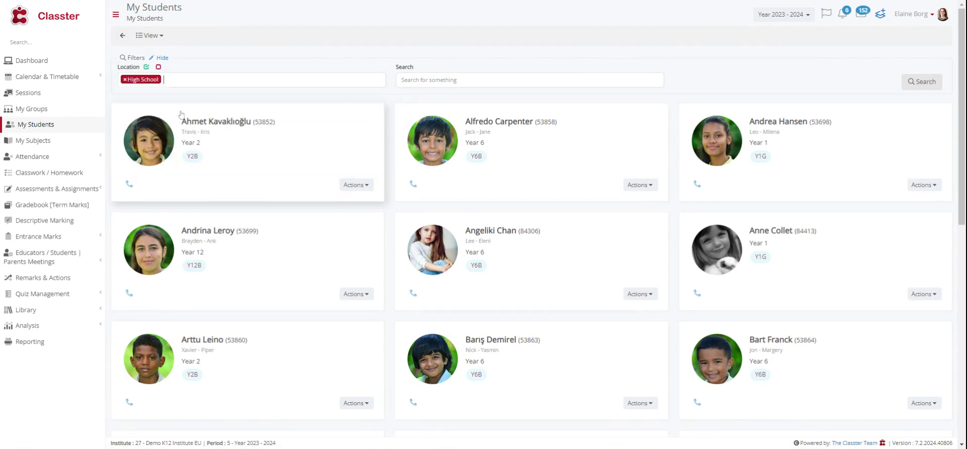
left_click(922, 82)
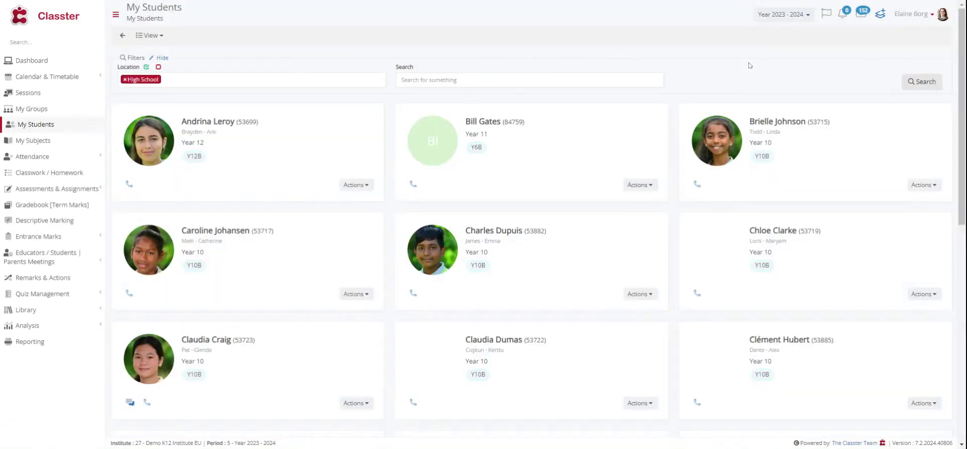
left_click(125, 80)
left_click(162, 139)
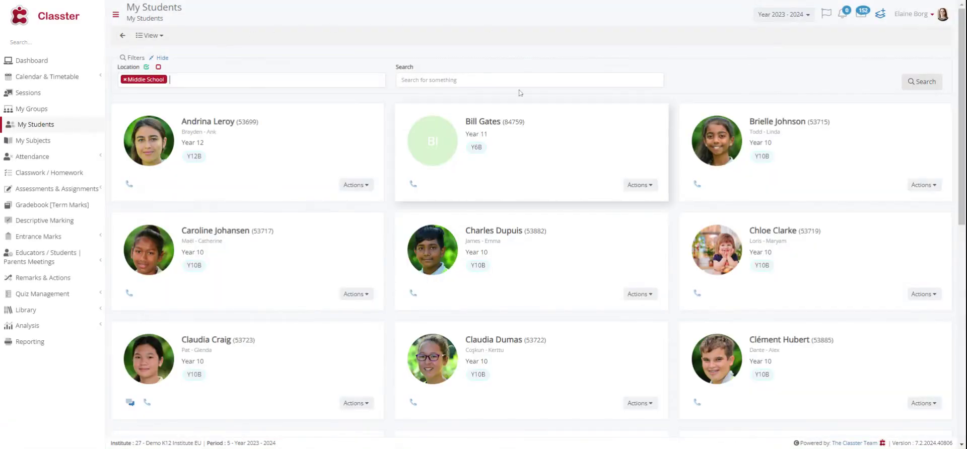
left_click(931, 83)
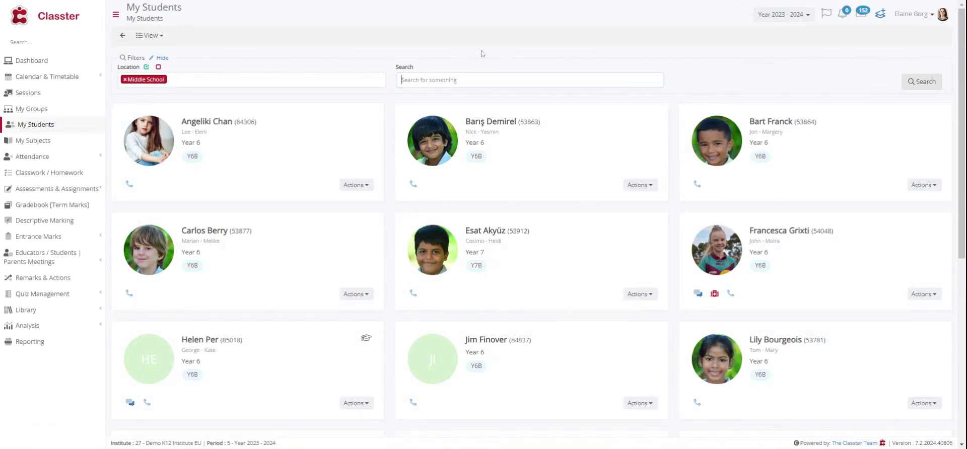
Step: On My Subjects, set Show Subjects to 'I teach / I am allocated' and search
left_click(52, 145)
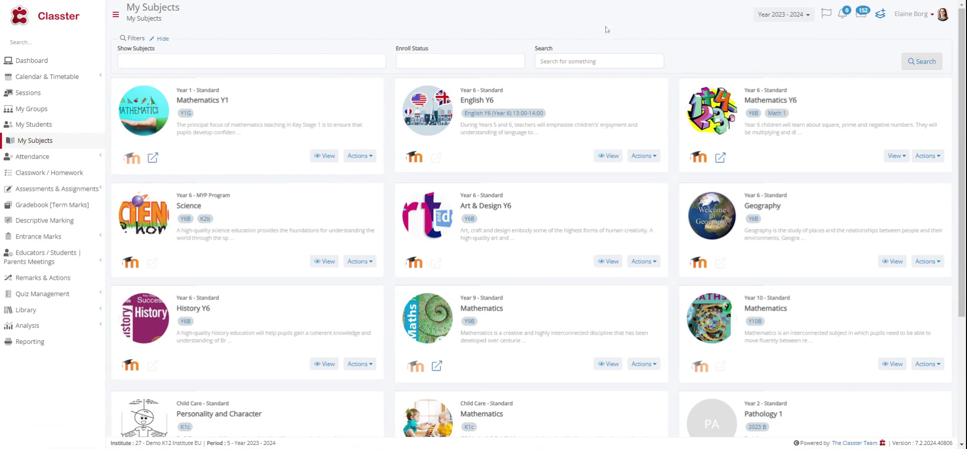
left_click(201, 61)
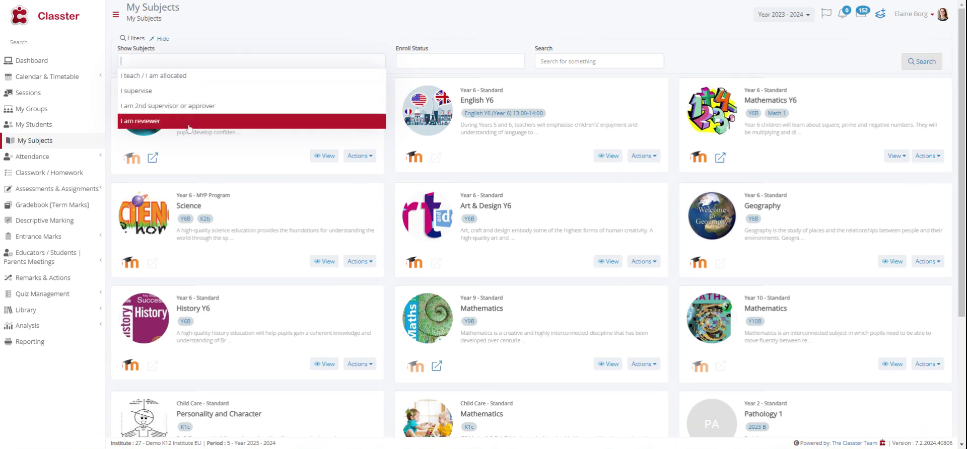
left_click(185, 75)
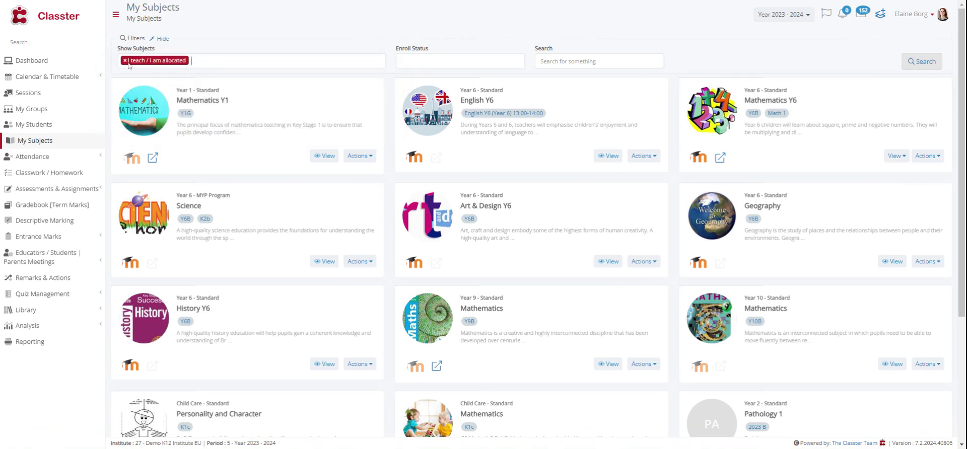
left_click(924, 61)
Step: Open English Y6, scroll through its syllabus, and switch to the Subject Planning tab
left_click(609, 156)
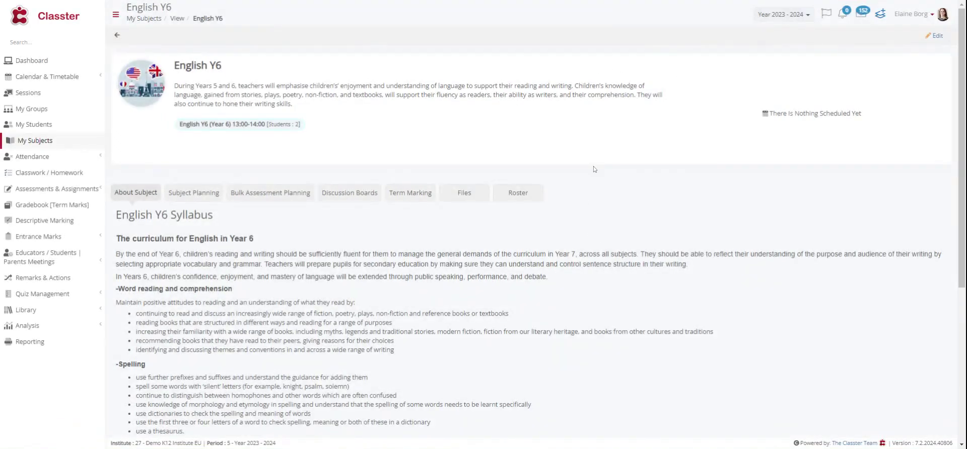
scroll(177, 76, "down", 3)
scroll(176, 75, "down", 2)
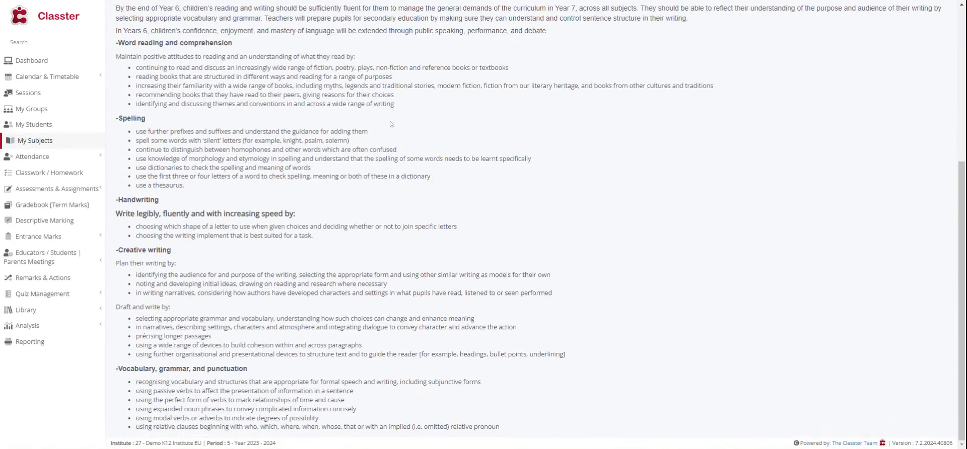
scroll(707, 141, "up", 5)
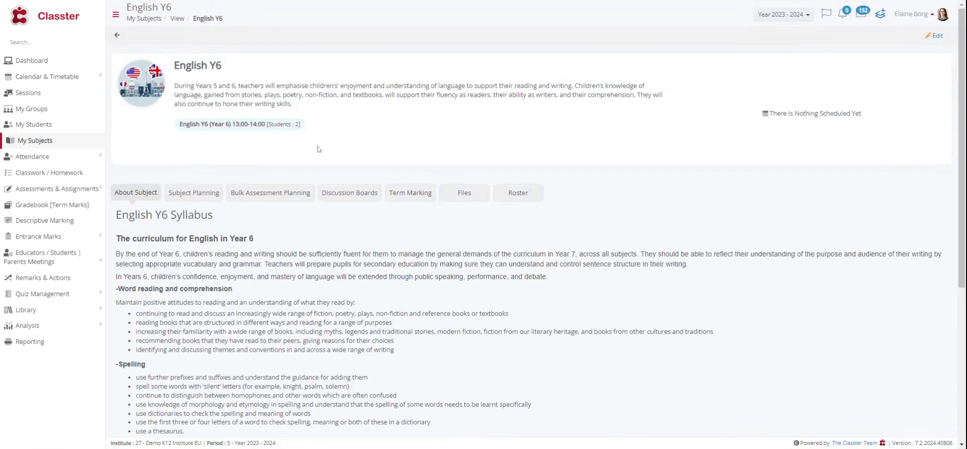
left_click(203, 193)
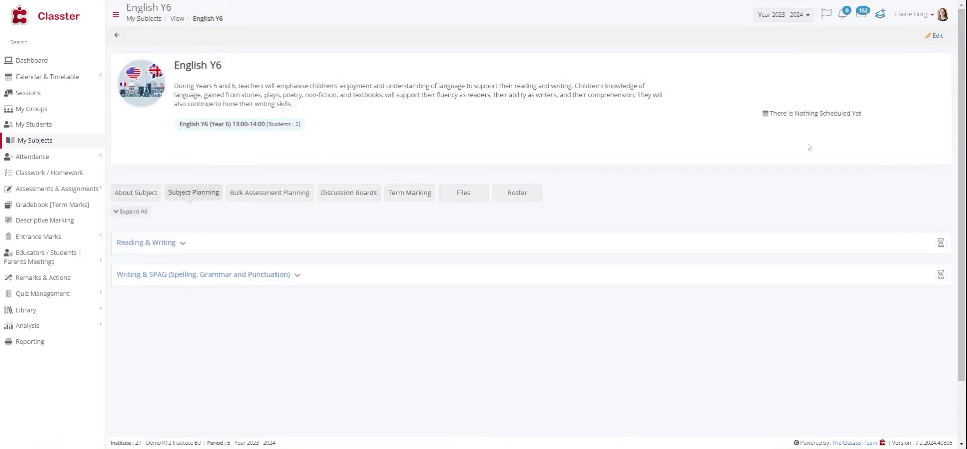
Step: Expand the Reading & Writing plan and its Week 1 details, then expand the Attendance submenu
left_click(182, 244)
scroll(219, 237, "down", 2)
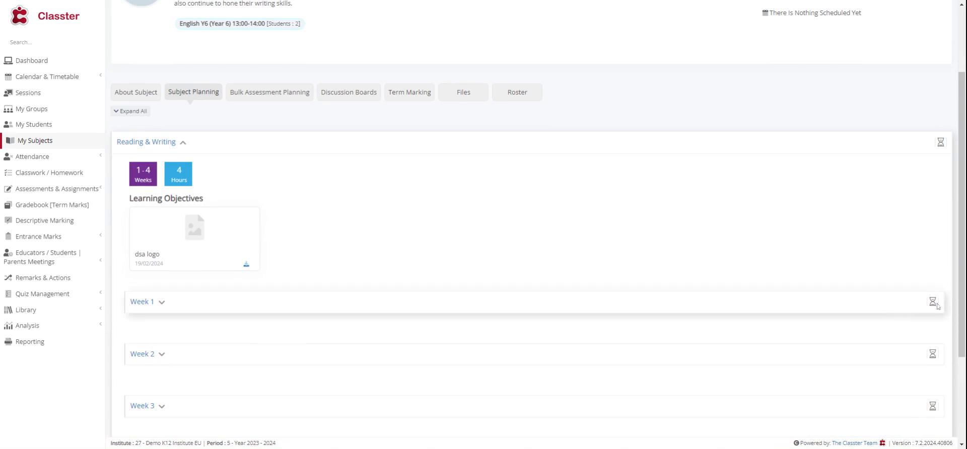
scroll(670, 291, "down", 3)
left_click(161, 172)
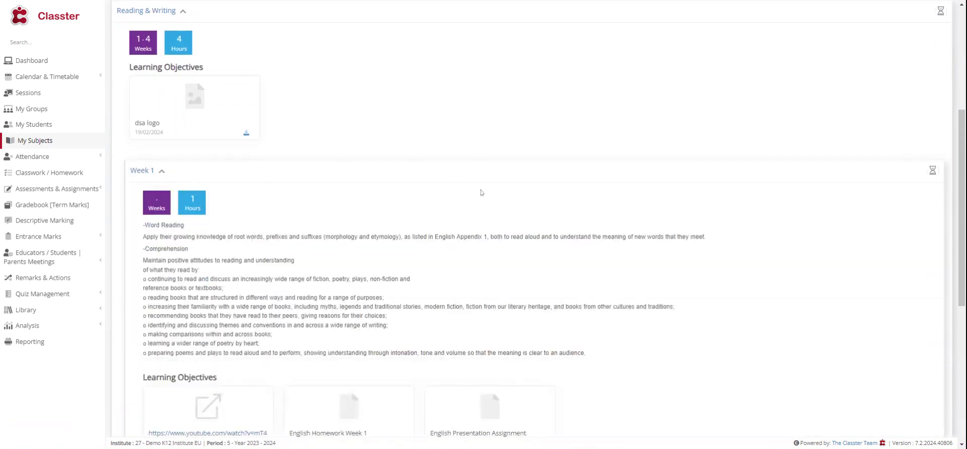
scroll(937, 202, "down", 3)
scroll(549, 257, "up", 10)
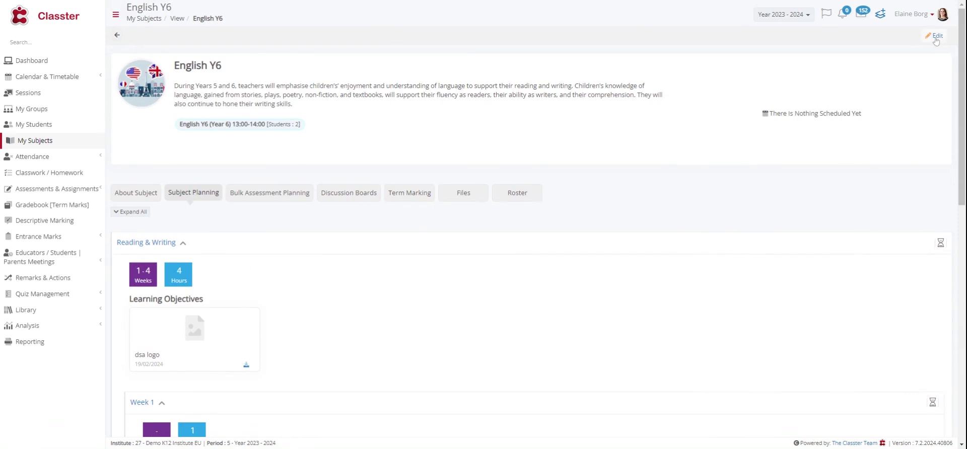
left_click(936, 38)
left_click(48, 159)
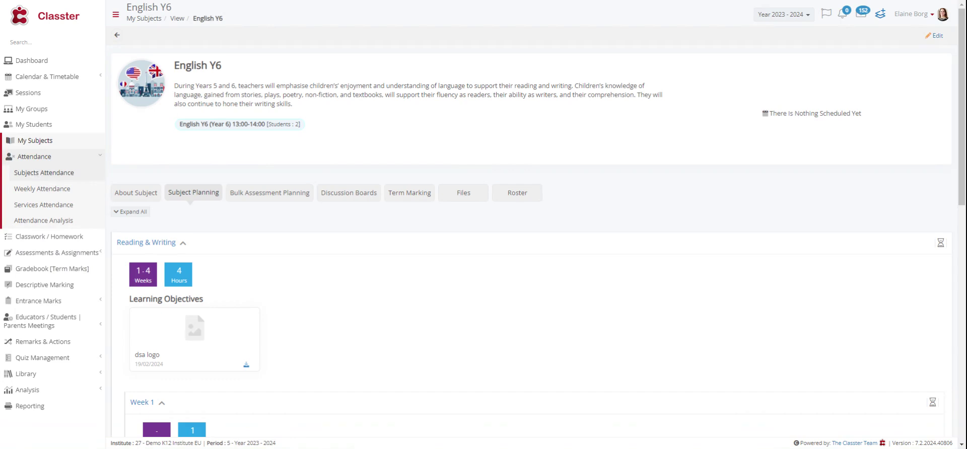
Step: Load Subjects Attendance for Y10B's Mathematics Y10 period, 14:15–15:00 on 12/08/2024, listing 16 students
left_click(36, 174)
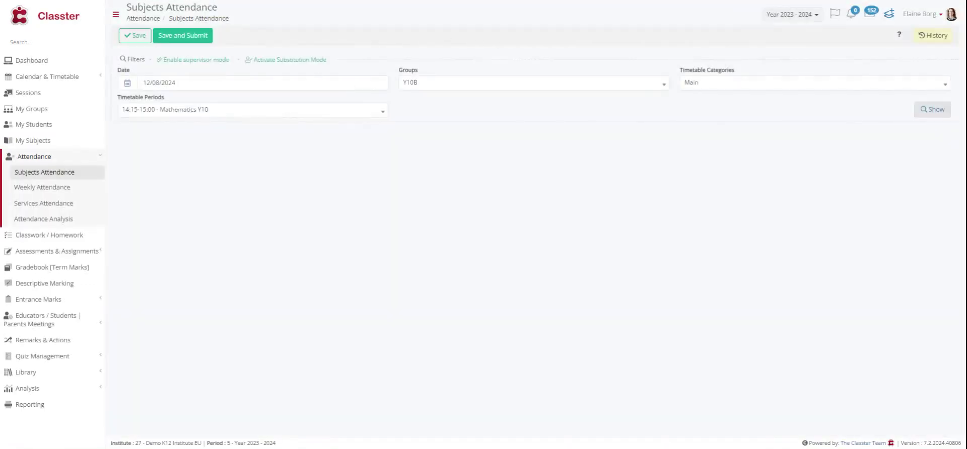
left_click(932, 110)
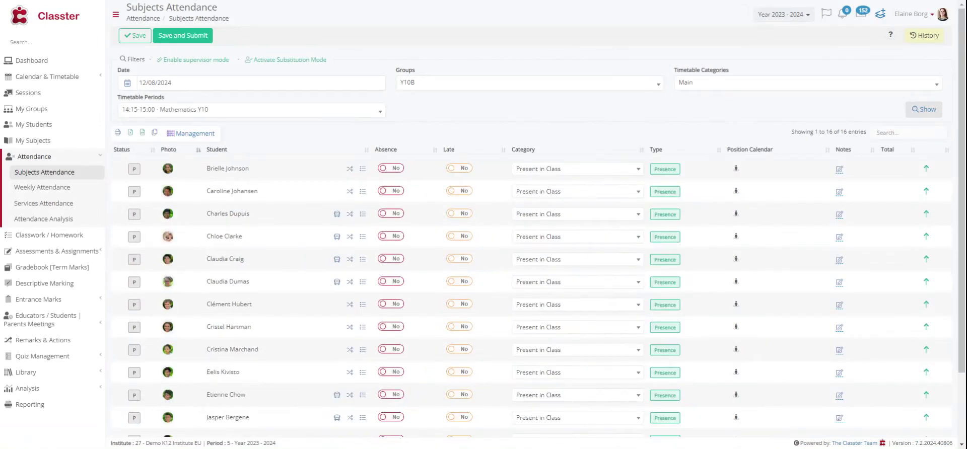
left_click(476, 87)
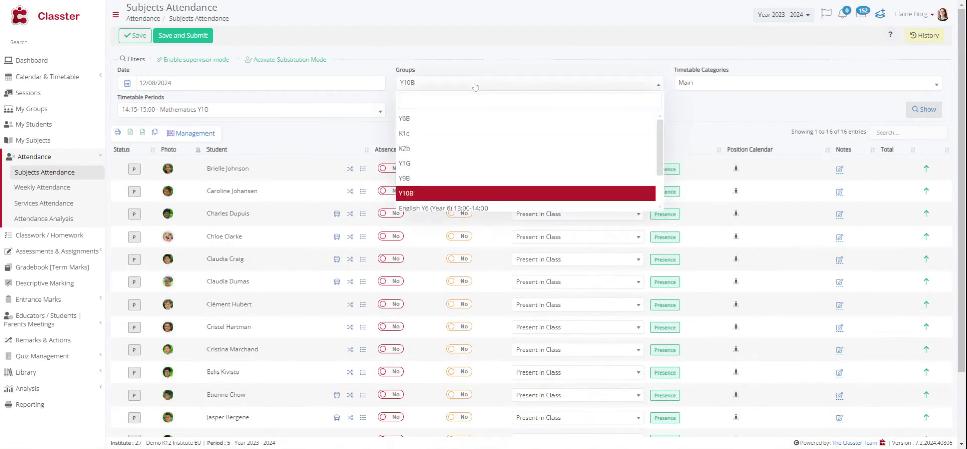
left_click(453, 39)
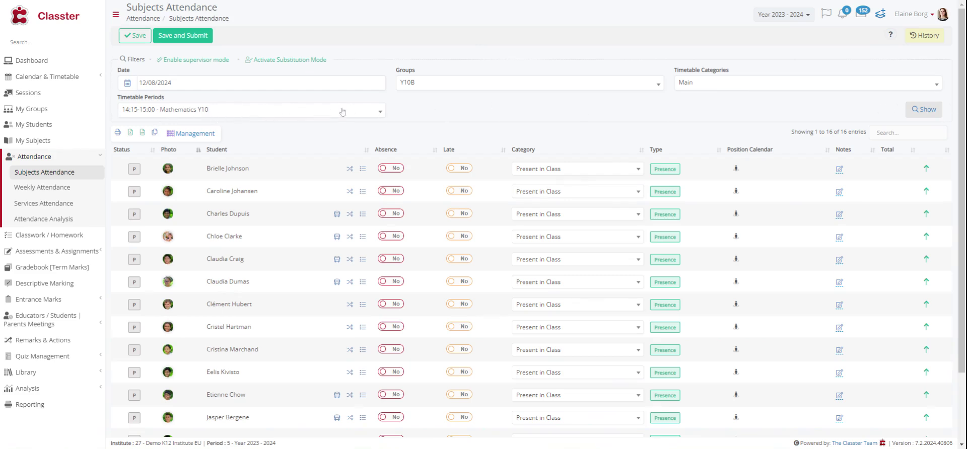
scroll(423, 92, "down", 1)
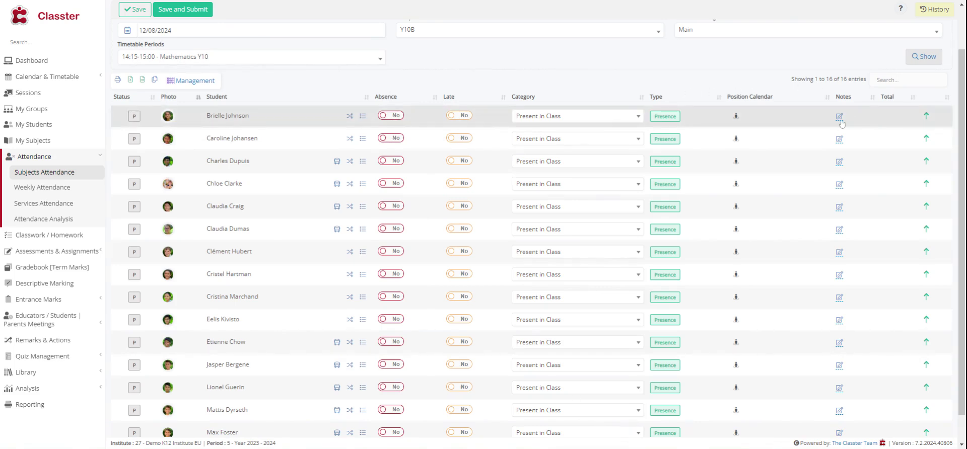
scroll(655, 124, "up", 2)
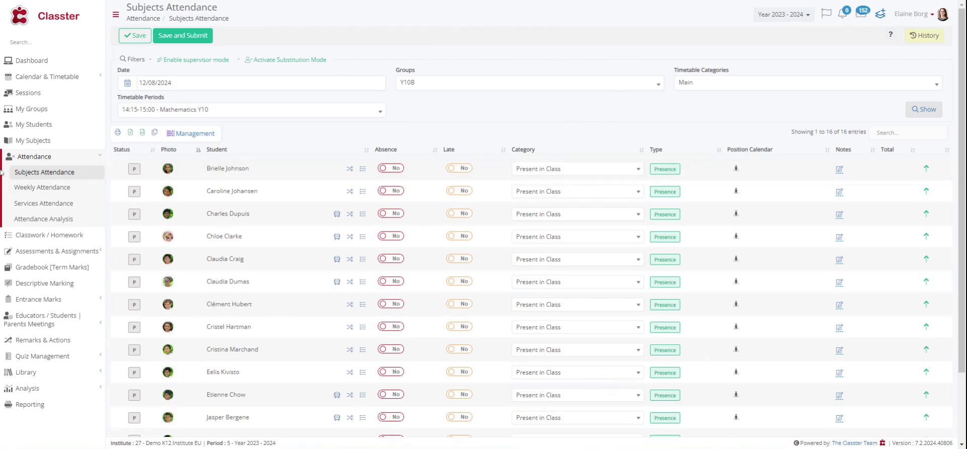
Step: Run the Students' Absences analysis for 01/09/2023–31/07/2024 and review the not-excused, excused and total counts
left_click(73, 221)
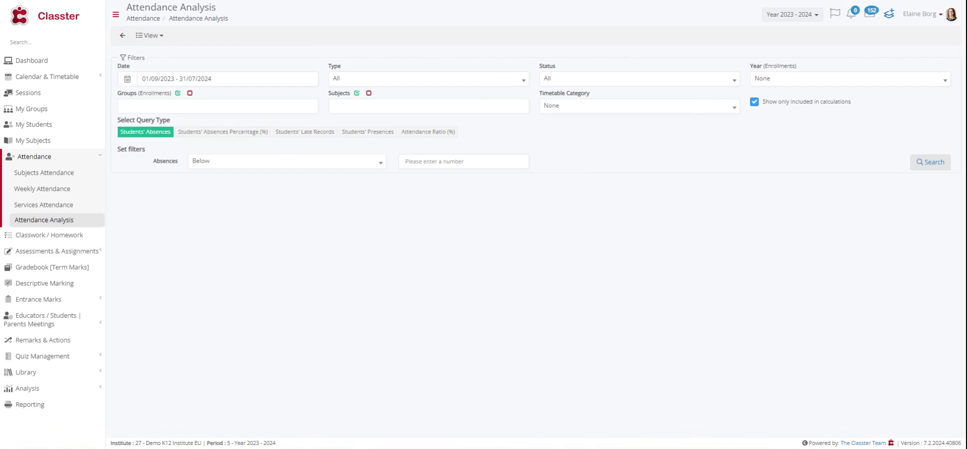
left_click(177, 79)
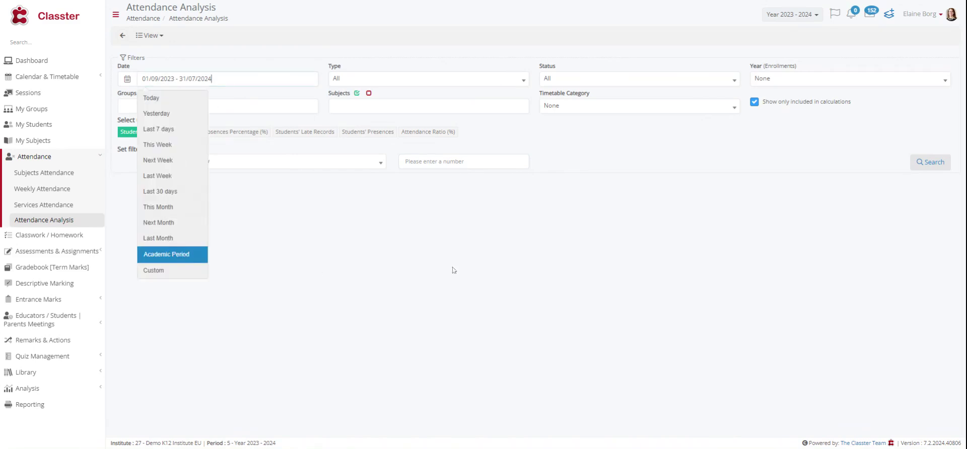
left_click(481, 259)
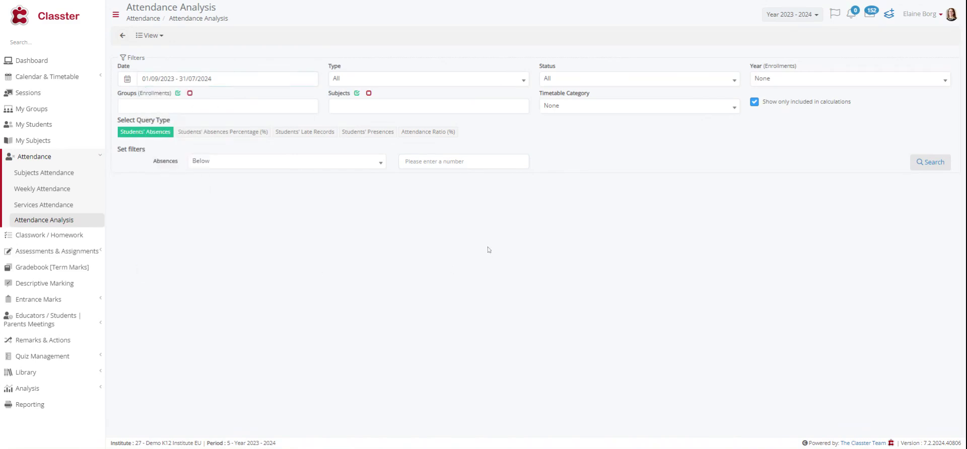
left_click(941, 168)
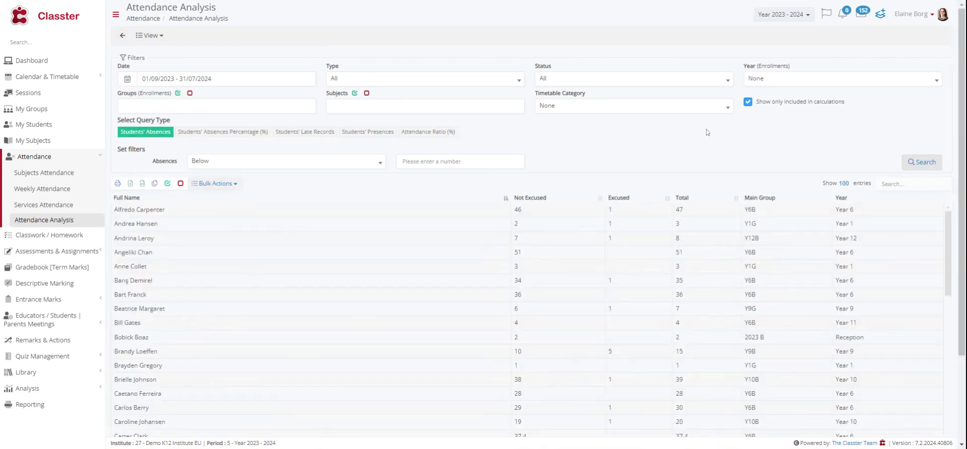
scroll(707, 132, "down", 1)
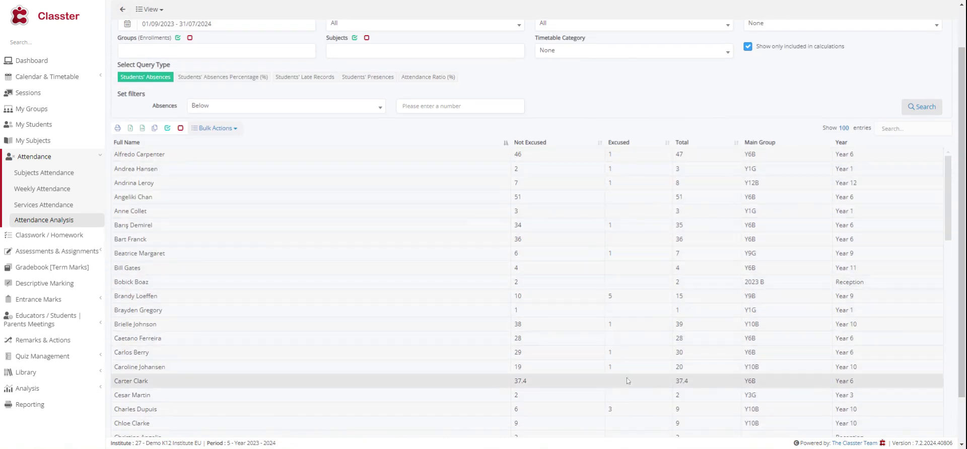
scroll(606, 173, "up", 1)
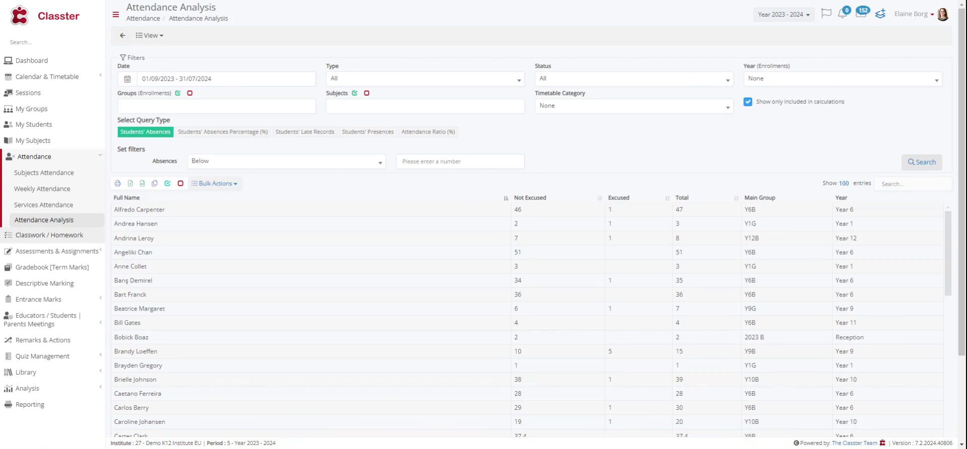
Step: Show Y6B's Mathematics Y6 homework for 12/08/2024–18/08/2024 and browse the week's exercises
left_click(50, 234)
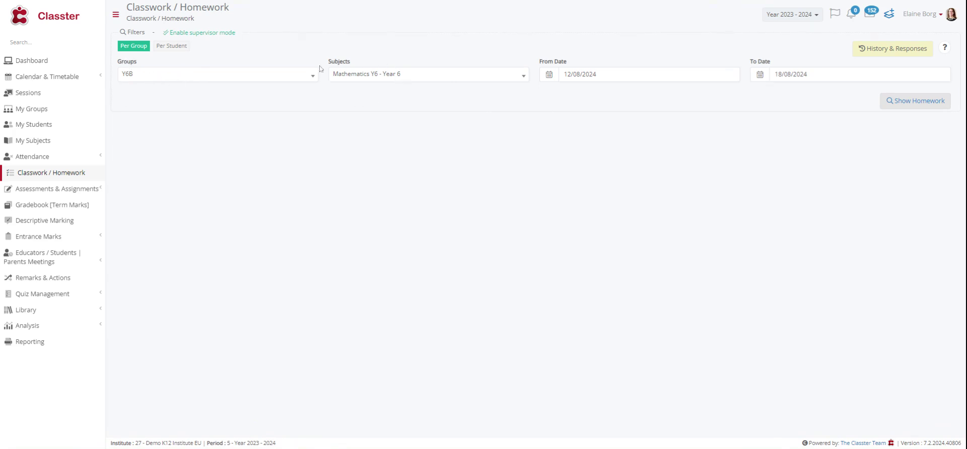
left_click(922, 100)
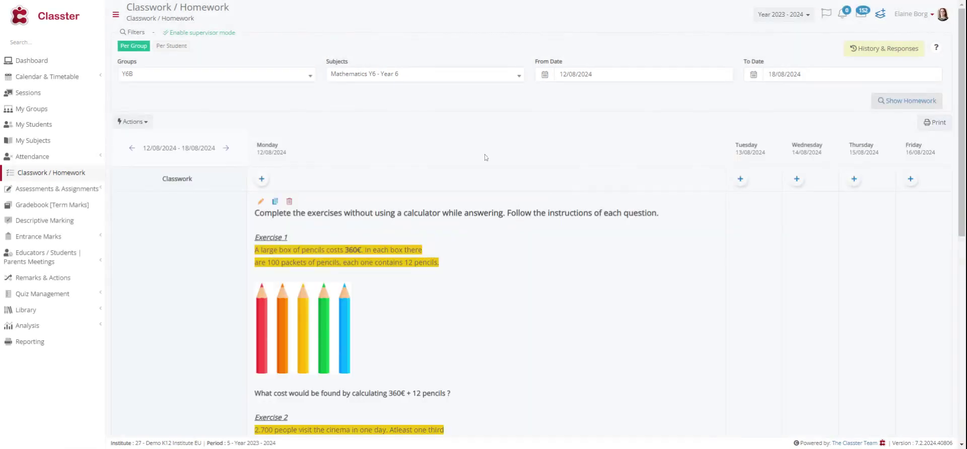
scroll(549, 184, "down", 2)
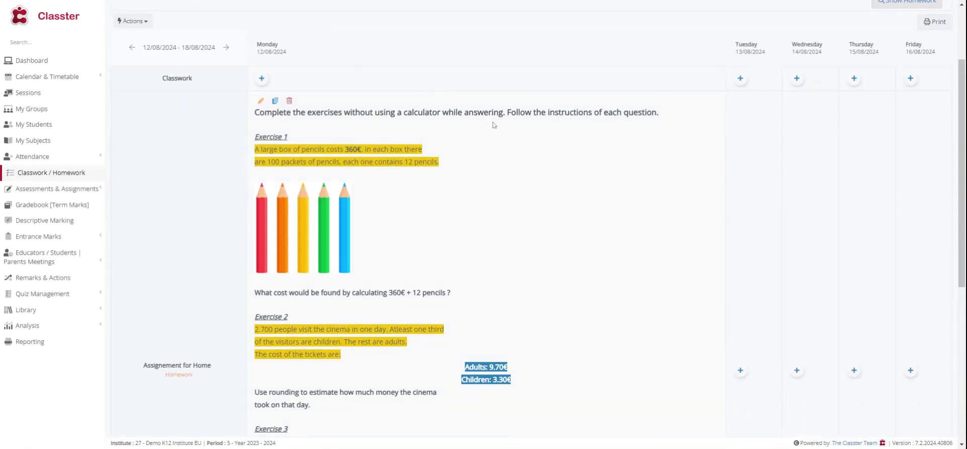
scroll(657, 187, "down", 2)
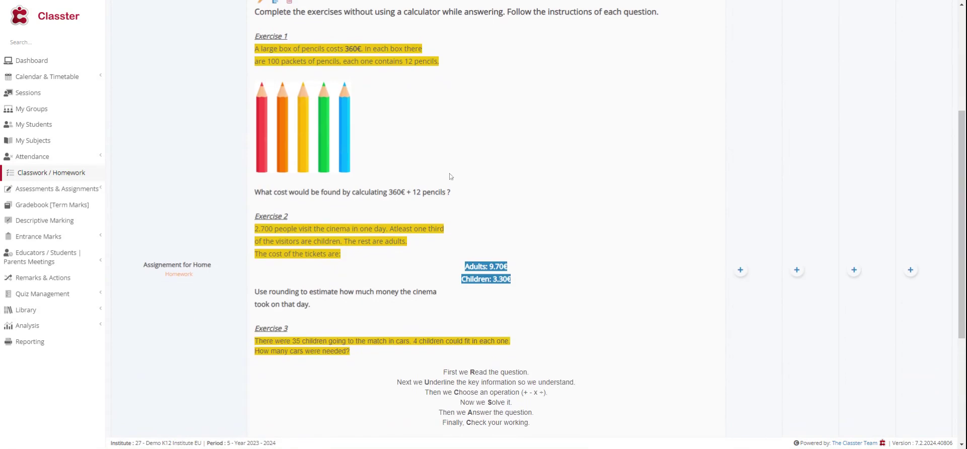
scroll(450, 176, "up", 4)
scroll(450, 177, "down", 3)
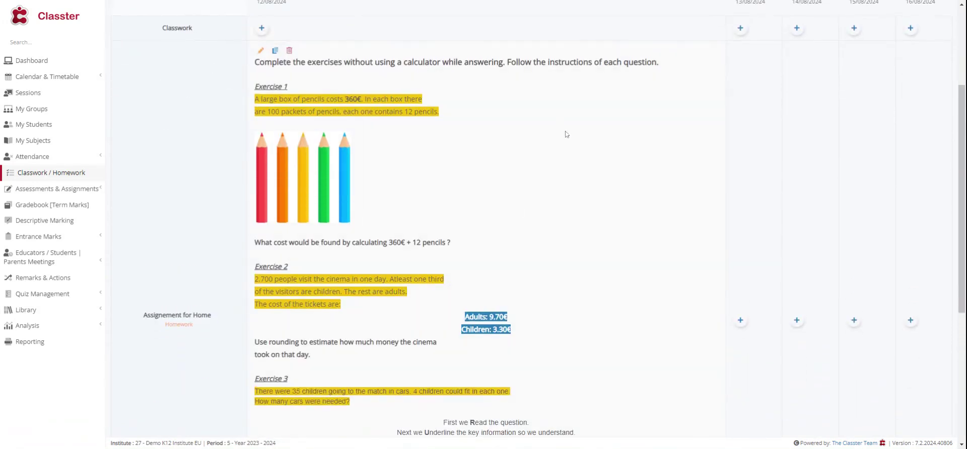
scroll(178, 204, "down", 2)
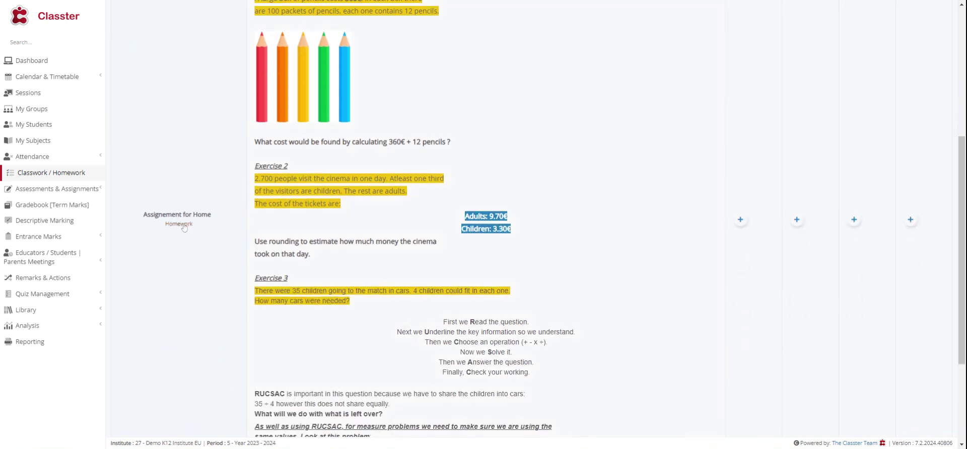
scroll(194, 227, "up", 5)
scroll(667, 181, "down", 8)
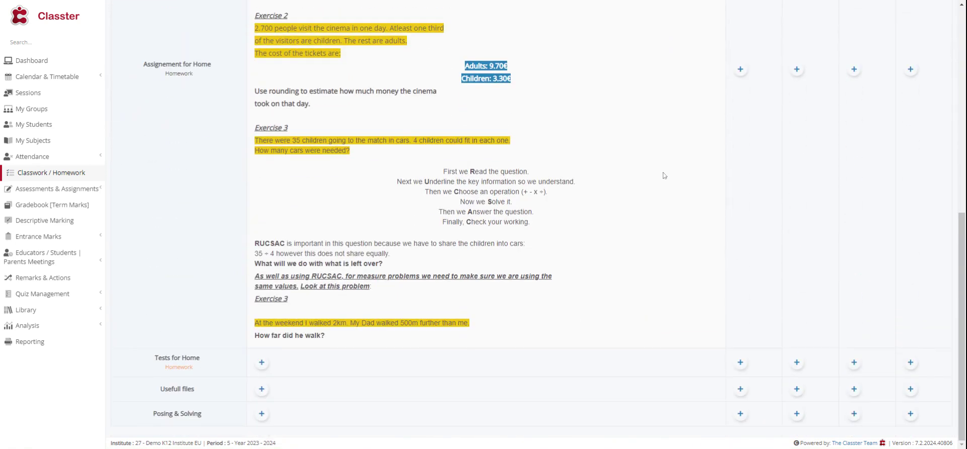
scroll(663, 176, "up", 8)
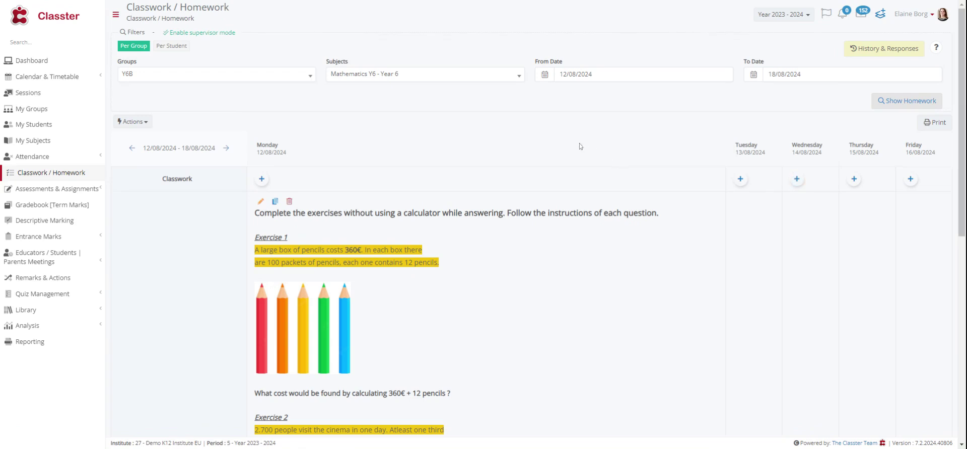
Step: Search assessment scheduling for the Academic Period and group Y6B, then go to Assessments Marking
left_click(68, 191)
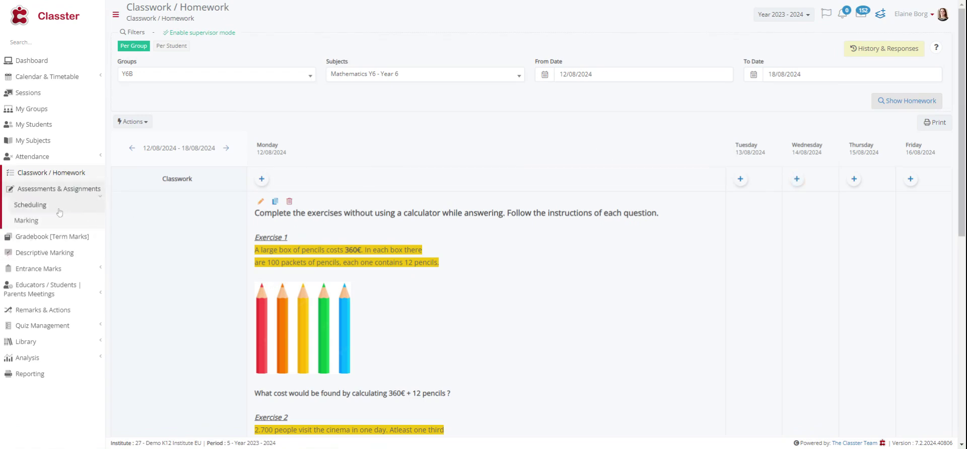
left_click(60, 212)
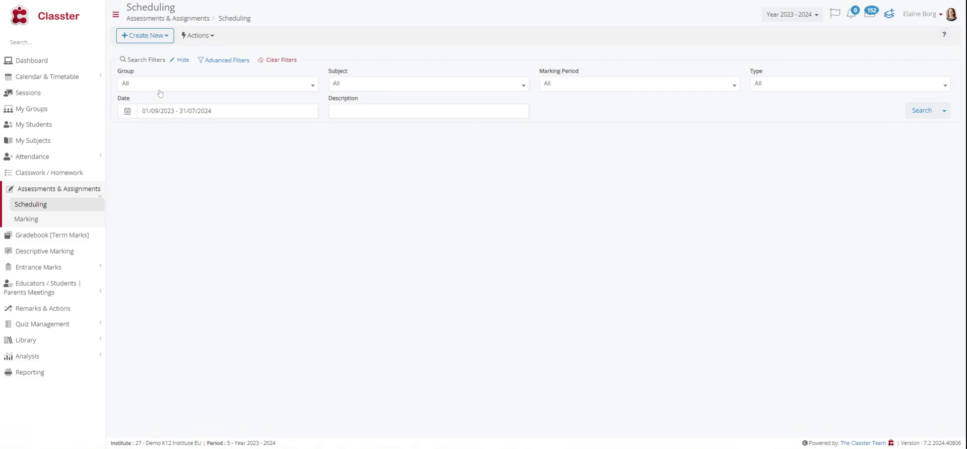
left_click(166, 111)
left_click(201, 295)
left_click(201, 88)
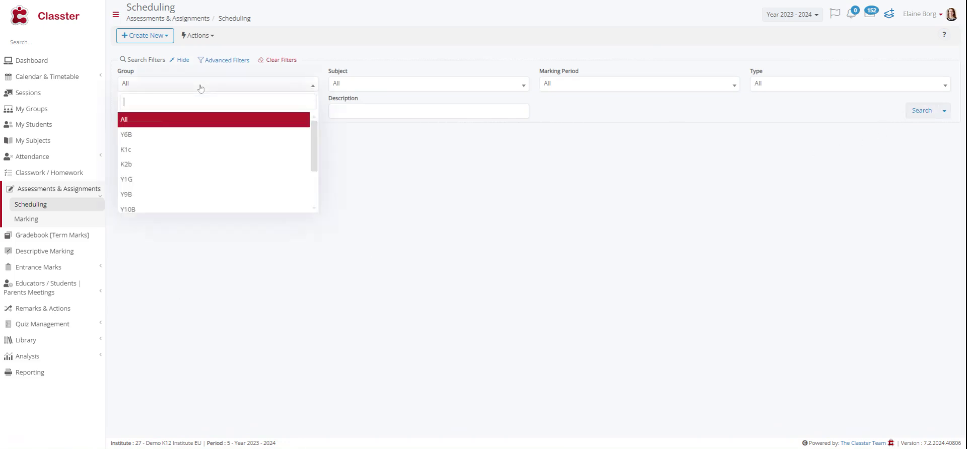
left_click(196, 135)
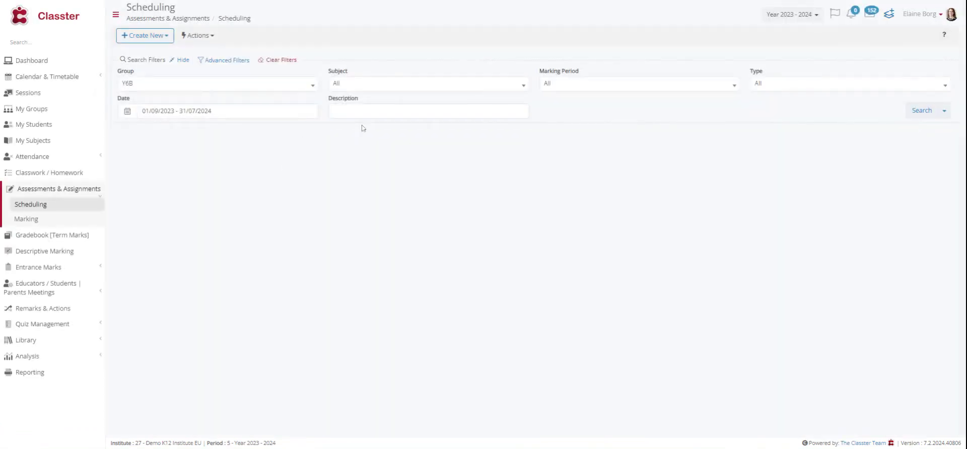
left_click(916, 111)
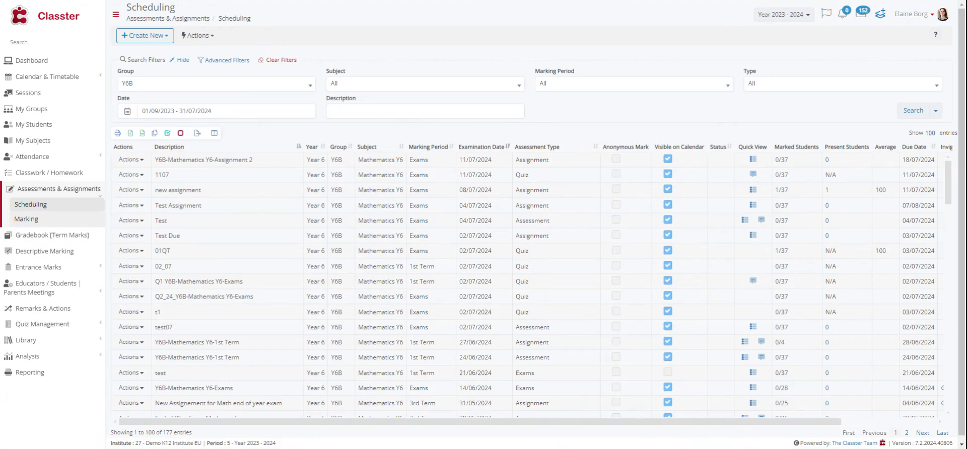
left_click(26, 219)
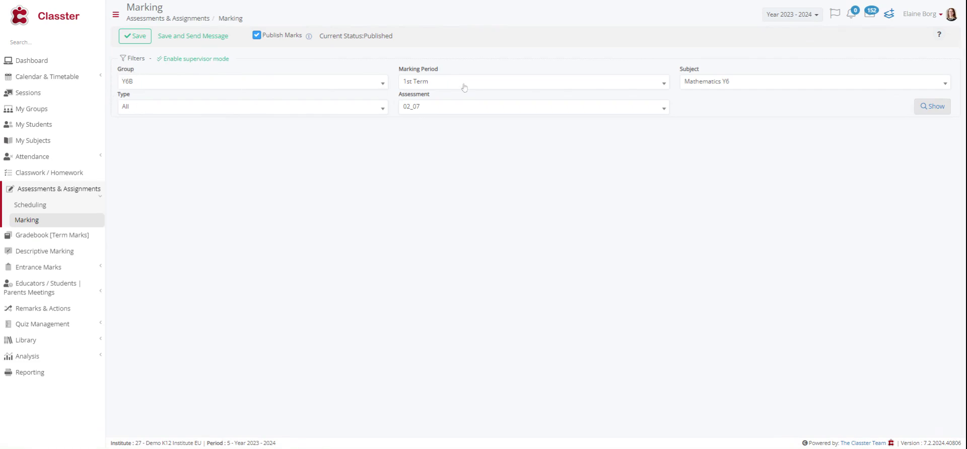
Step: Load 1st Term marks for assessment 02_07
left_click(492, 87)
left_click(445, 120)
left_click(496, 107)
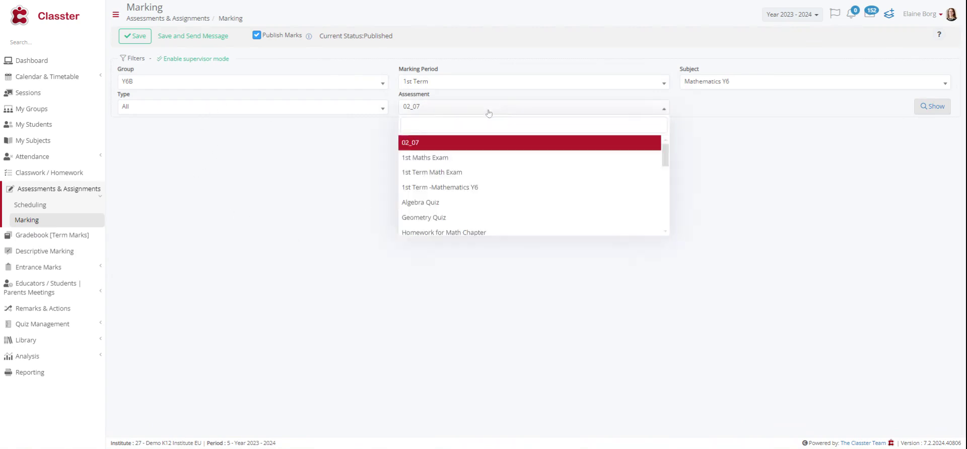
left_click(436, 111)
left_click(879, 107)
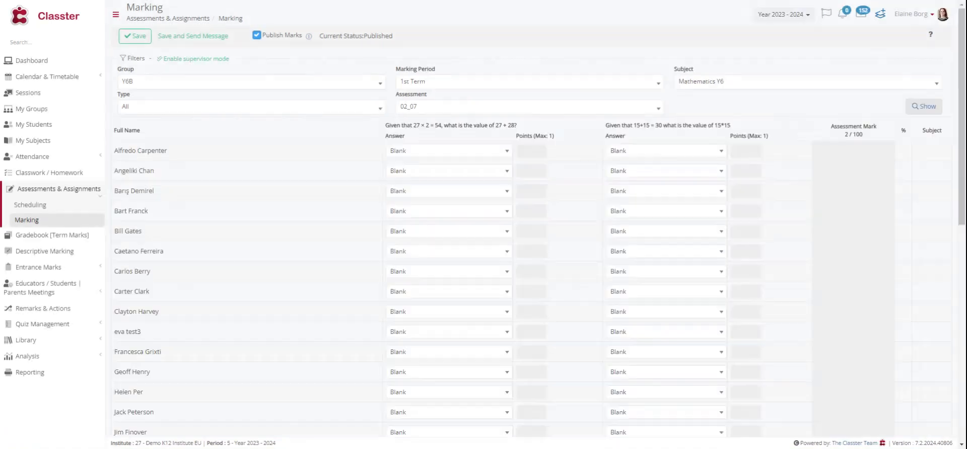
Step: Switch the marking view to the 1st Maths Exam to see marks, percentages and grades
left_click(458, 108)
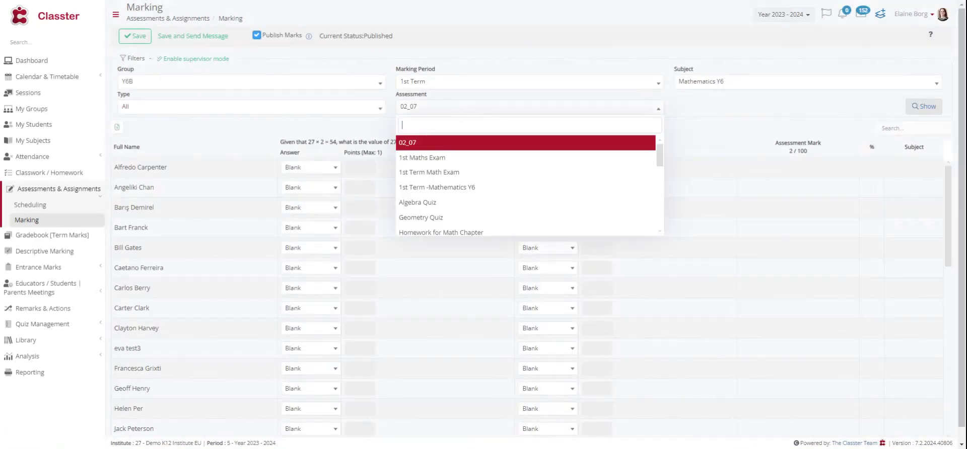
left_click(436, 158)
left_click(927, 108)
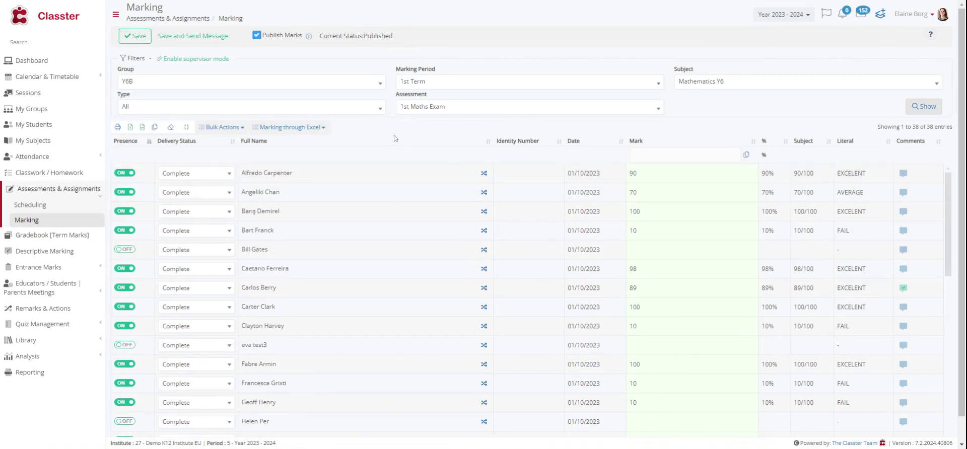
Step: View the term marks gradebook for Y6B Mathematics Y6
left_click(52, 235)
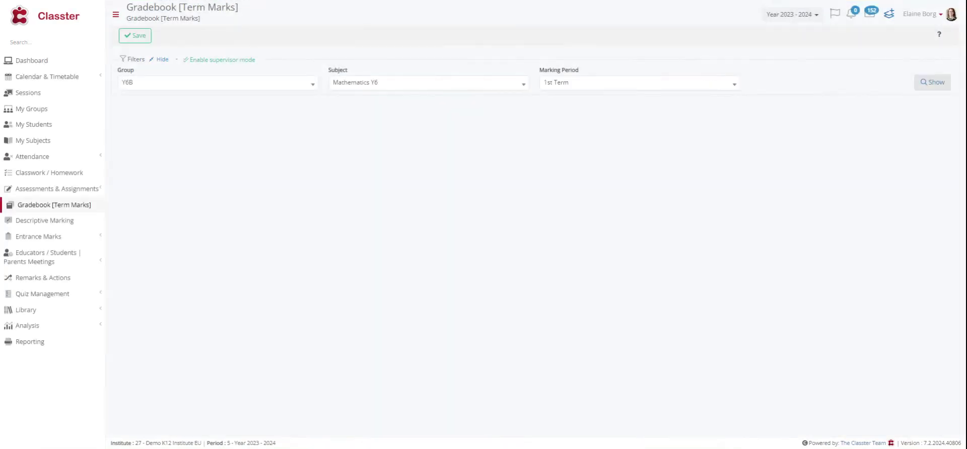
left_click(932, 84)
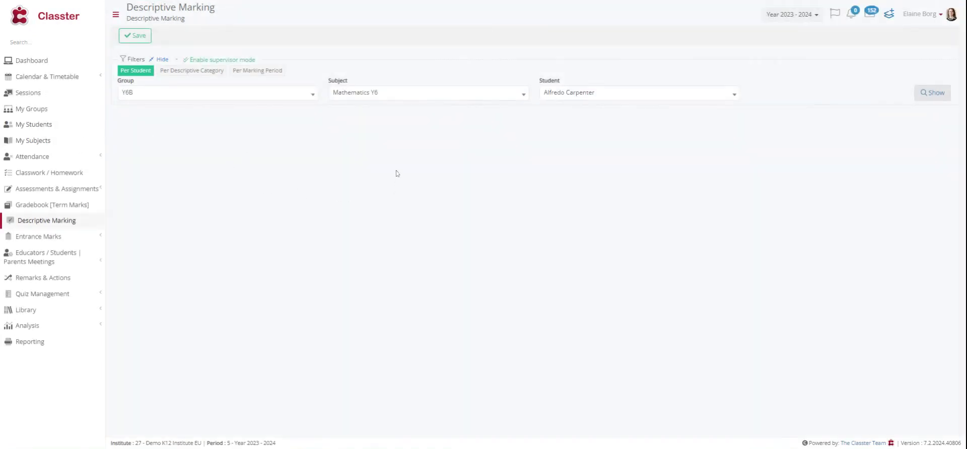
Step: Show the student's Mathematics Y6 descriptive marks and keep the first category's 1st Term at Always
left_click(922, 93)
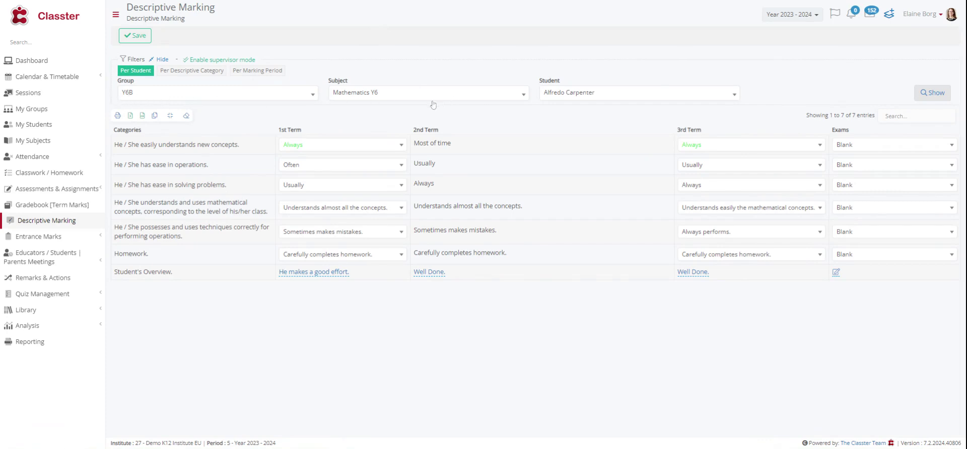
left_click(623, 98)
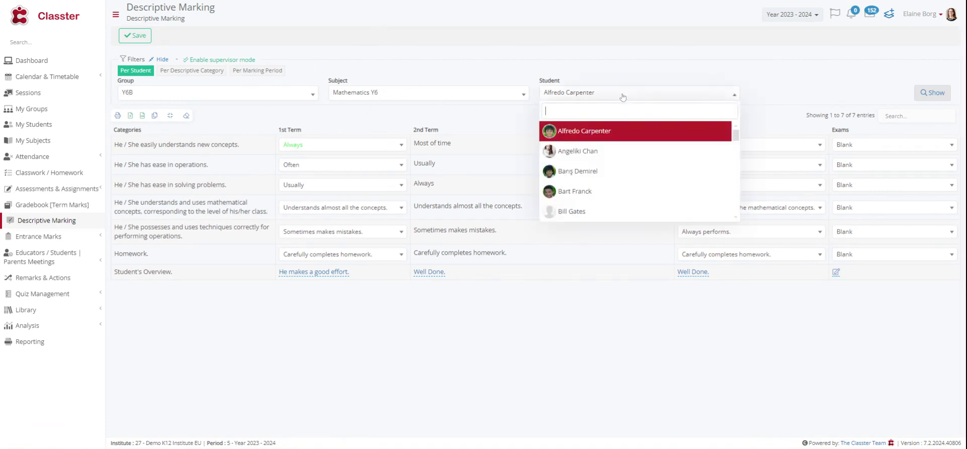
left_click(623, 98)
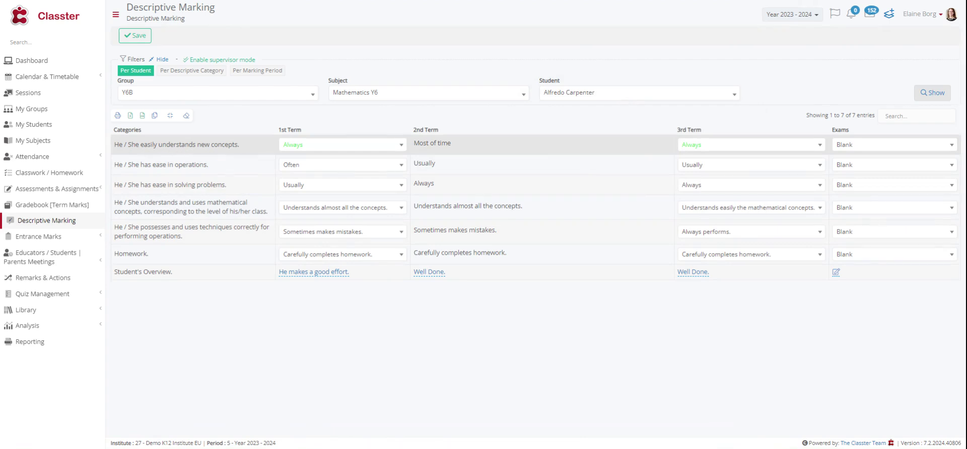
left_click(339, 148)
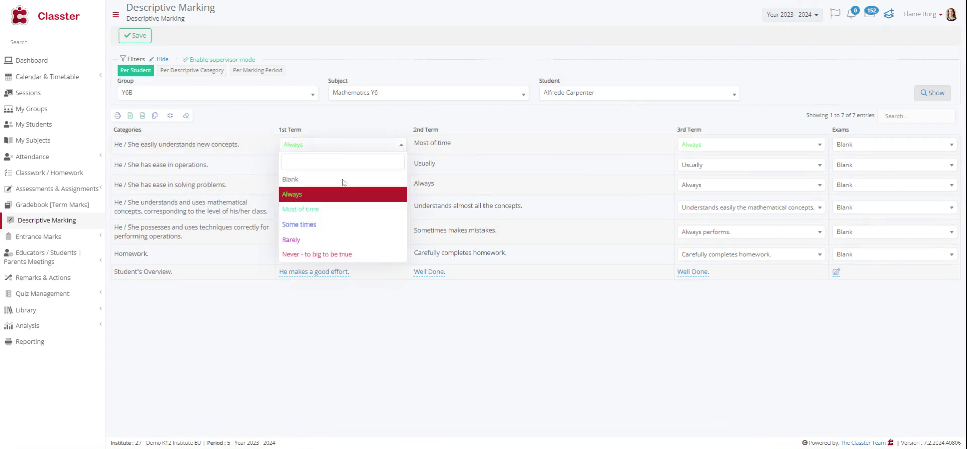
left_click(307, 194)
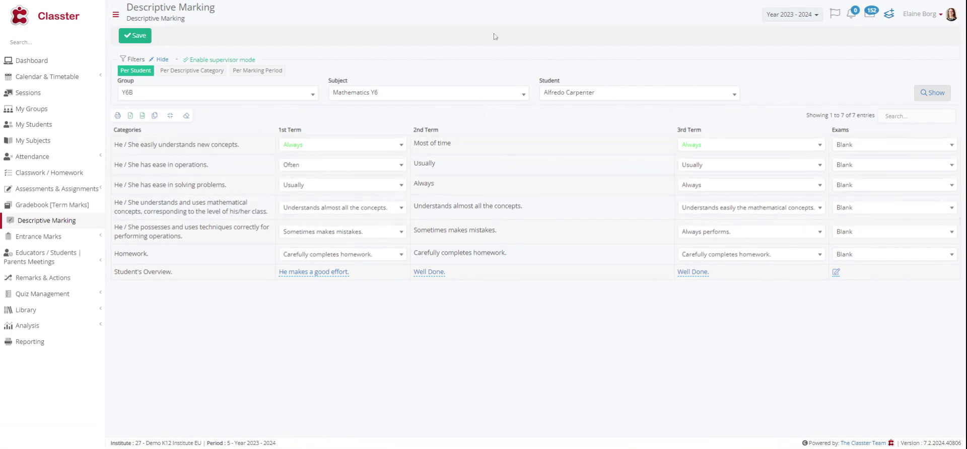
Step: Open parent meetings and list this week's meetings with all meeting types selected
left_click(47, 263)
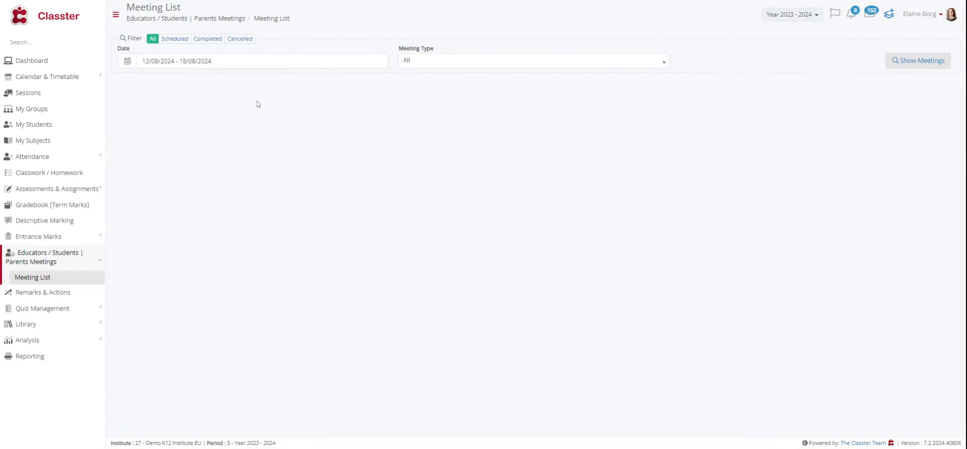
left_click(212, 61)
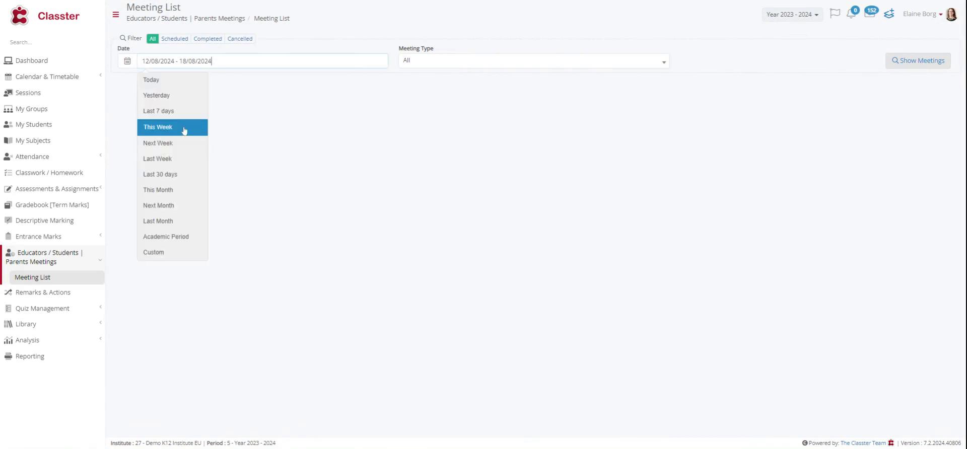
left_click(480, 60)
left_click(450, 98)
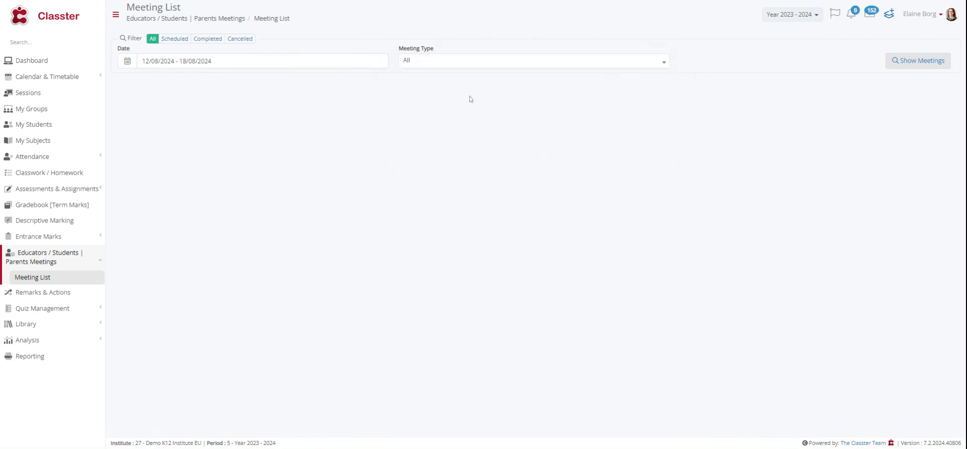
left_click(928, 60)
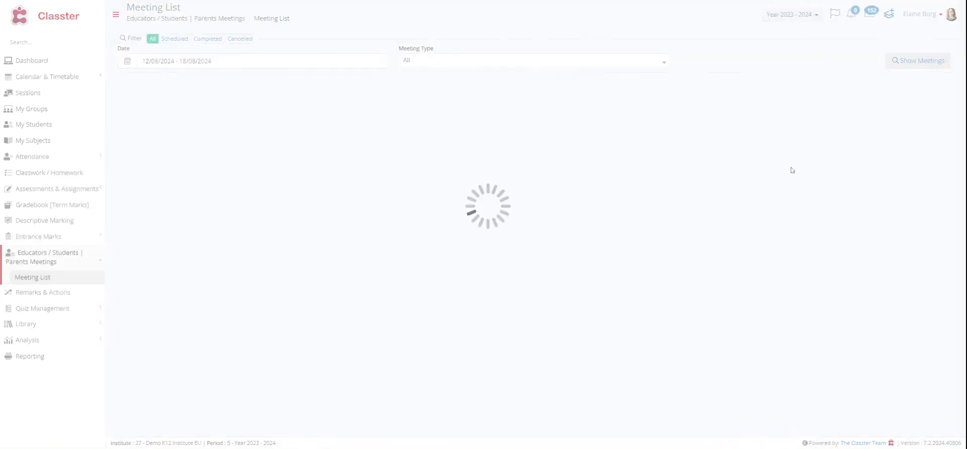
Step: Widen the meeting list to the Academic Period, showing 72 meetings, and inspect the first row's actions
left_click(252, 61)
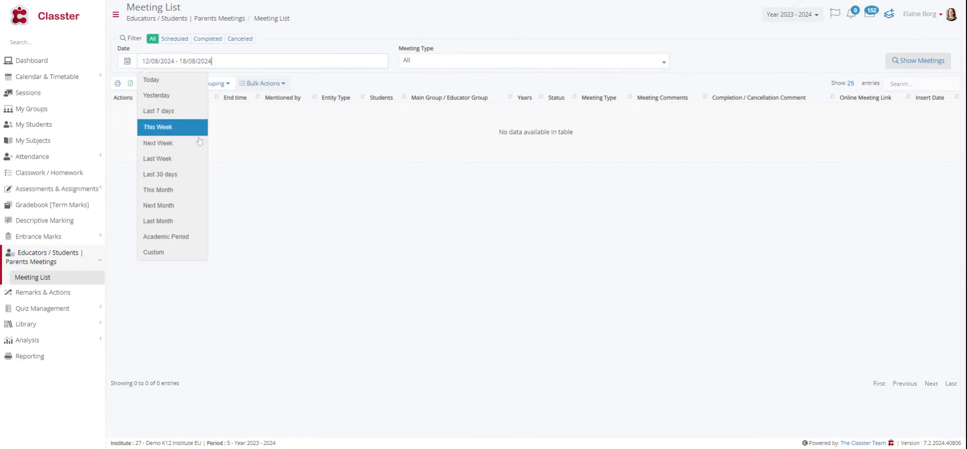
left_click(185, 240)
left_click(925, 63)
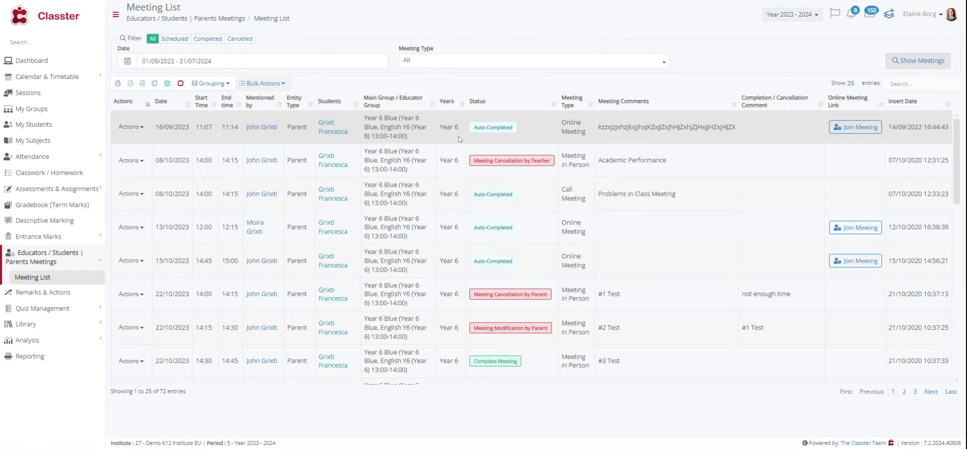
left_click(131, 127)
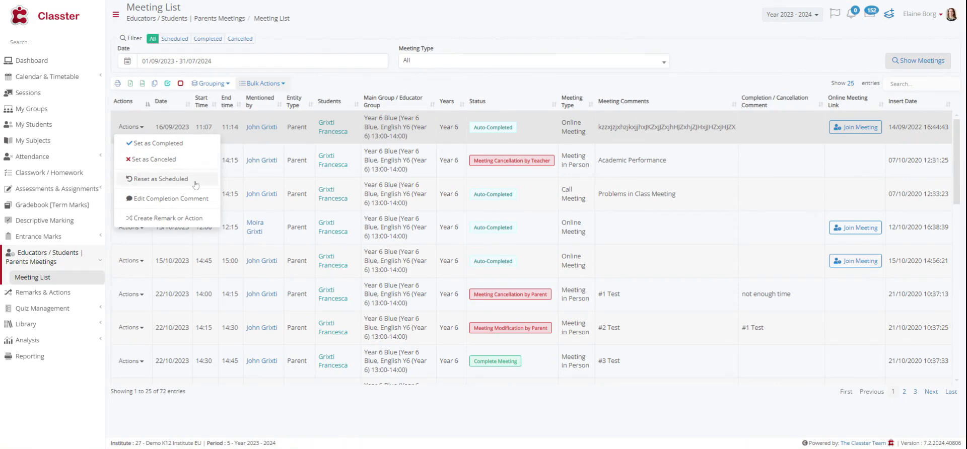
left_click(628, 35)
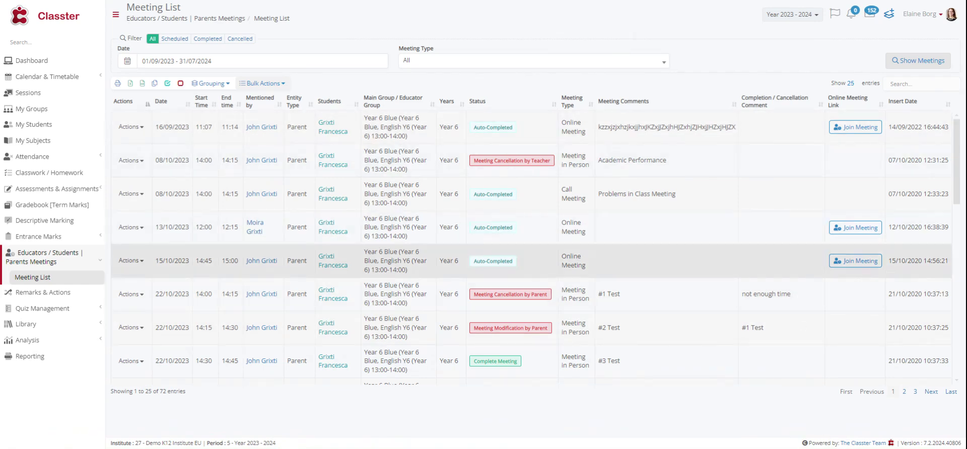
Step: Show the Assessments & Assignments analysis for Y6B Mathematics Y6: average-mark bar chart and student marking list
left_click(28, 340)
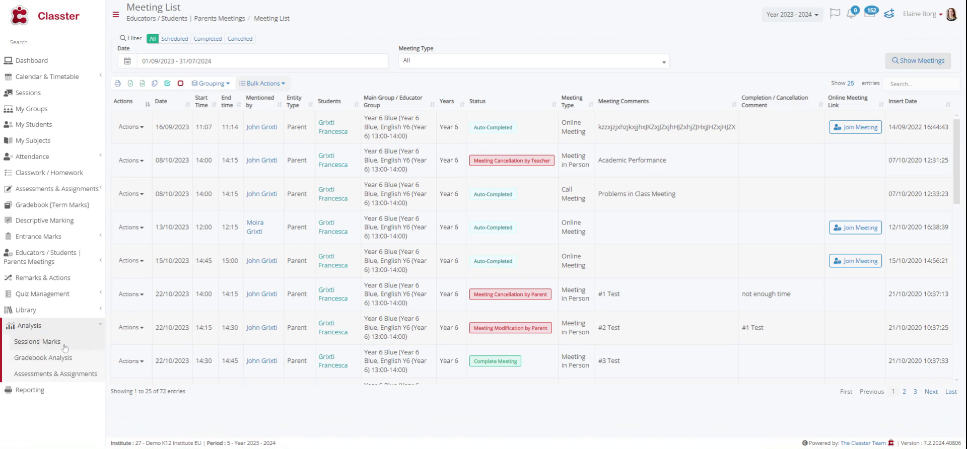
left_click(82, 377)
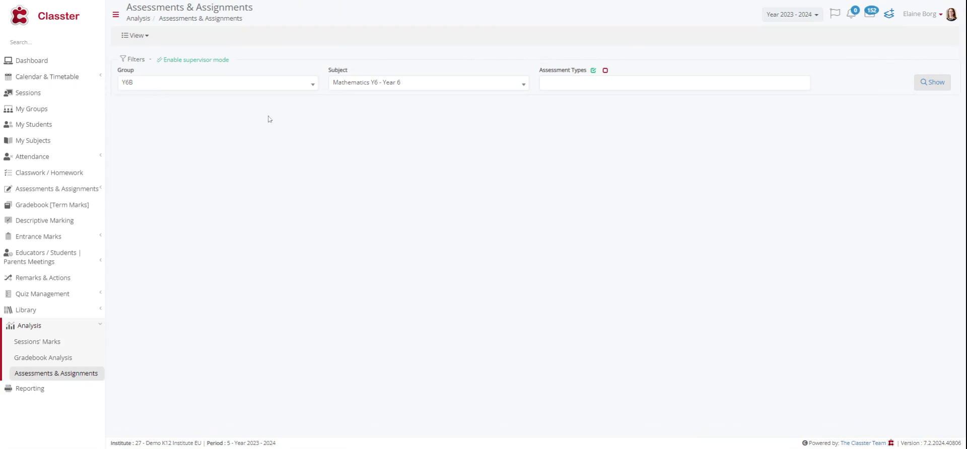
left_click(939, 85)
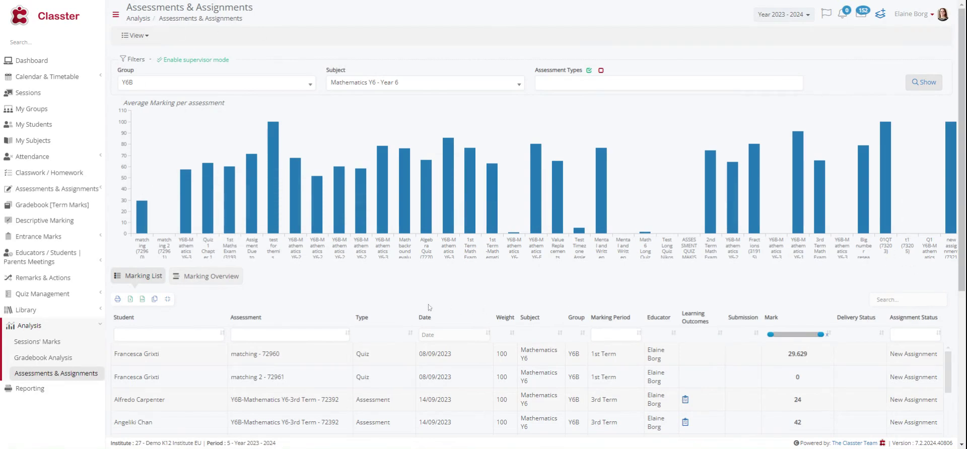
scroll(317, 297, "down", 3)
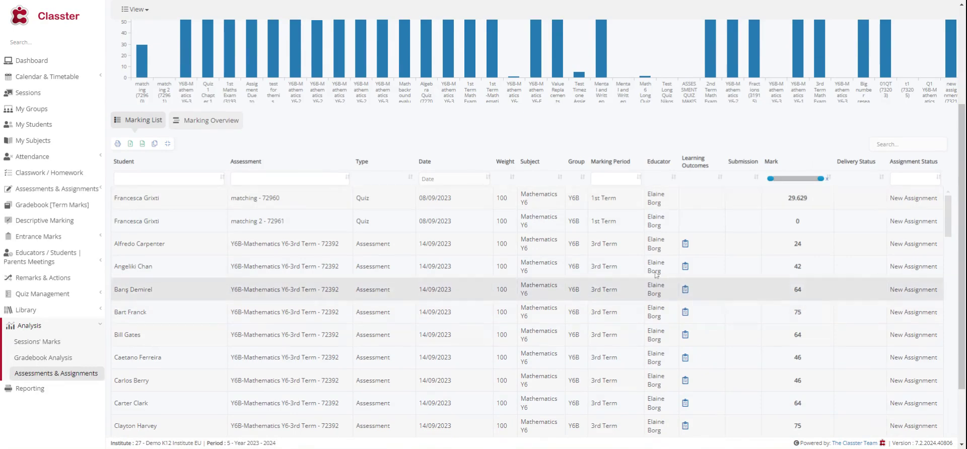
scroll(461, 176, "up", 3)
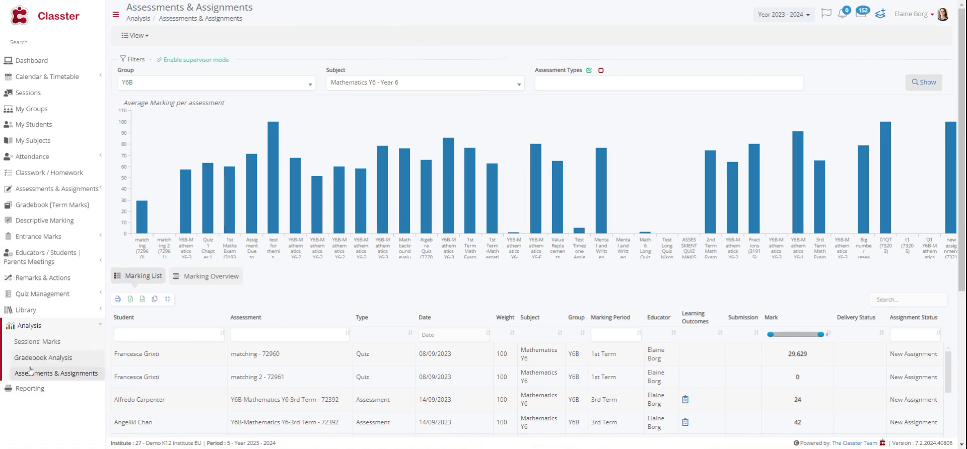
Step: List Assignment/Test quizzes under Quiz Management > Quizzes, such as Matching, Divisions Test and Quiz 1A
left_click(56, 297)
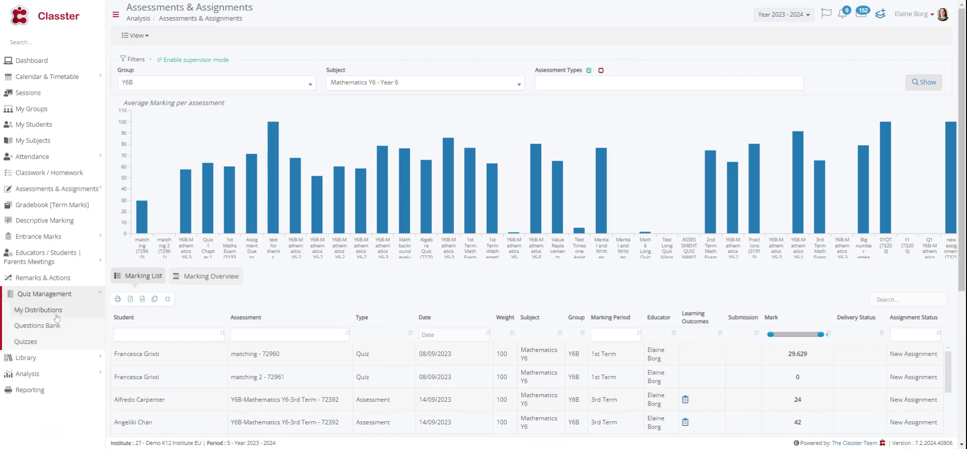
left_click(26, 342)
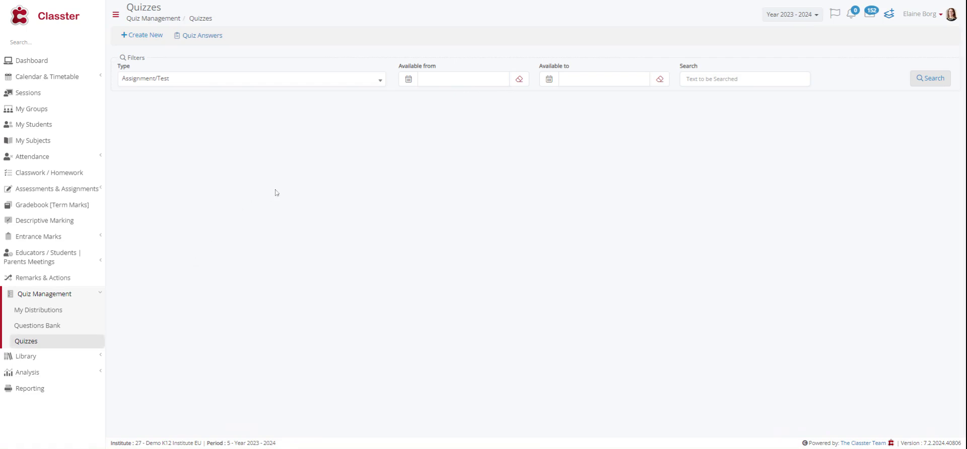
left_click(944, 75)
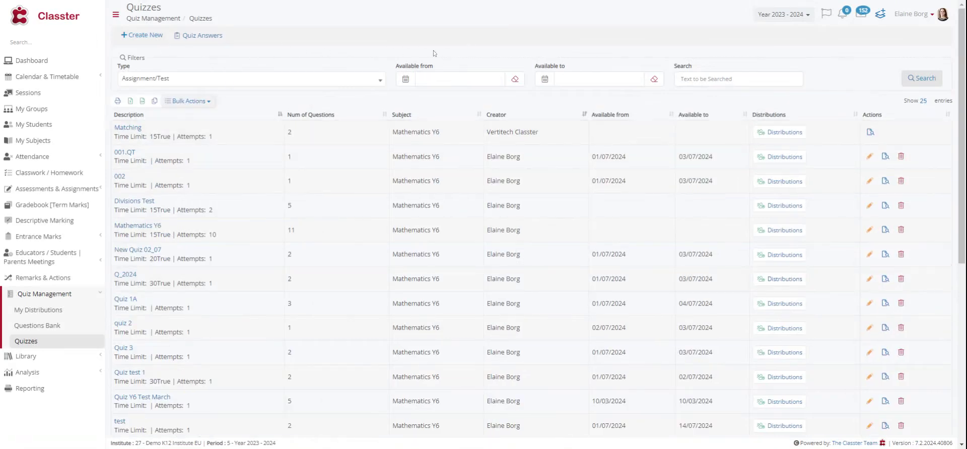
scroll(312, 66, "down", 2)
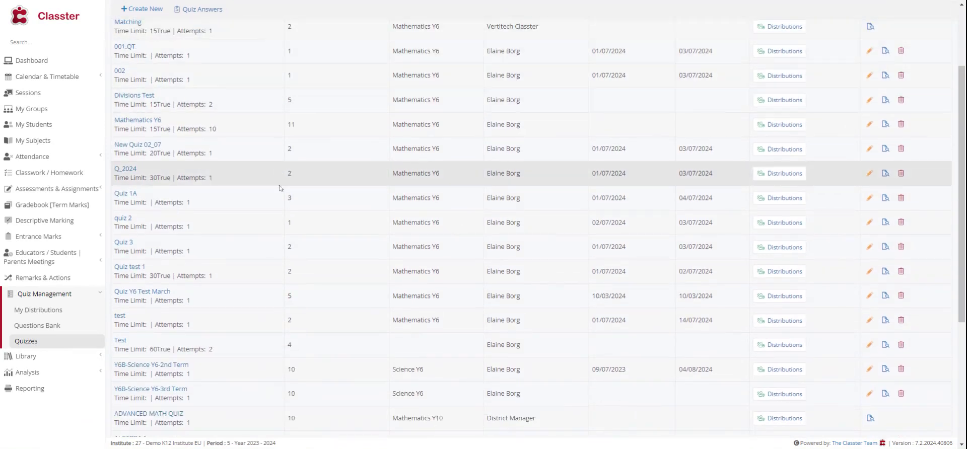
scroll(323, 233, "up", 2)
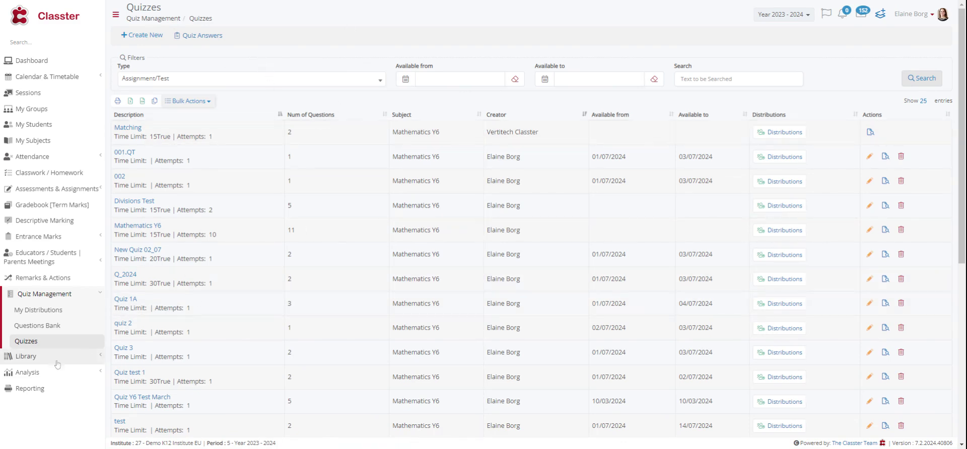
Step: In the Questions Bank, list questions for subject Mathematics Y1 - Year 1 with no category
left_click(64, 330)
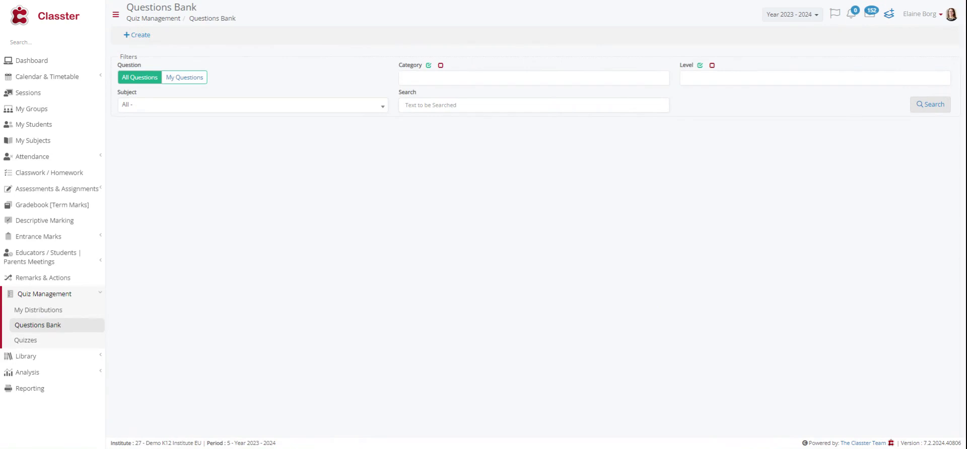
left_click(182, 106)
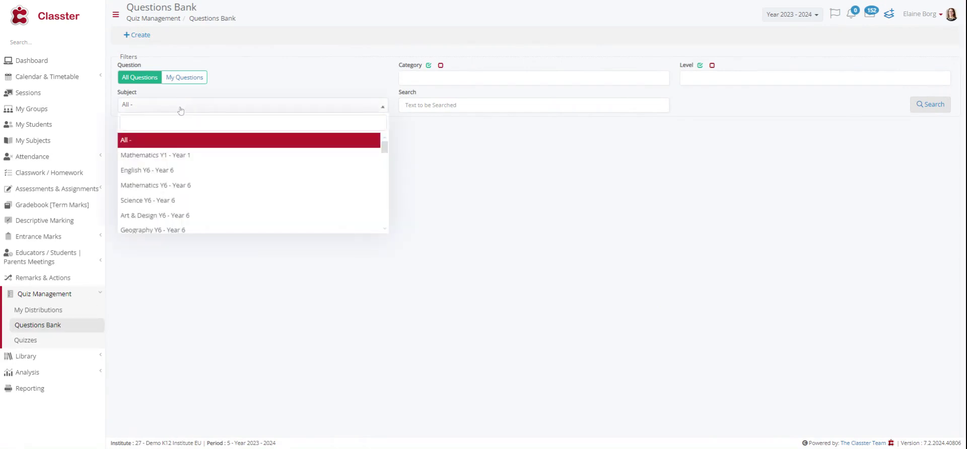
left_click(204, 155)
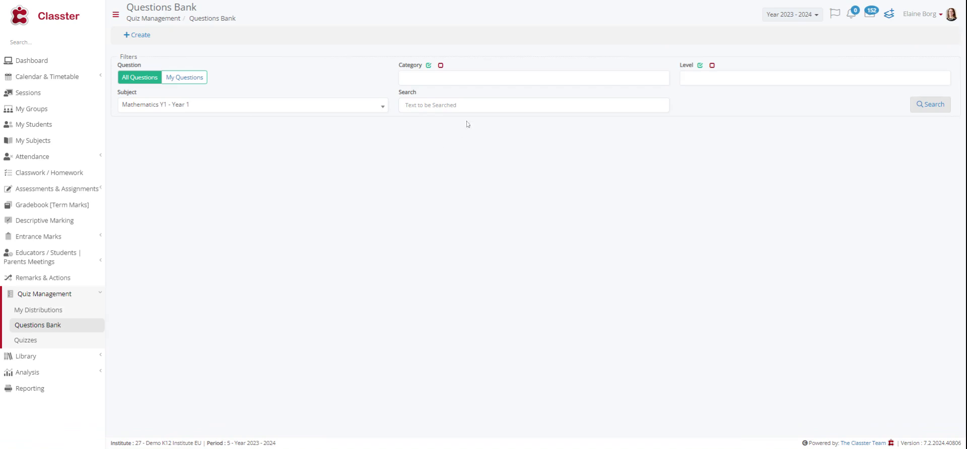
left_click(428, 78)
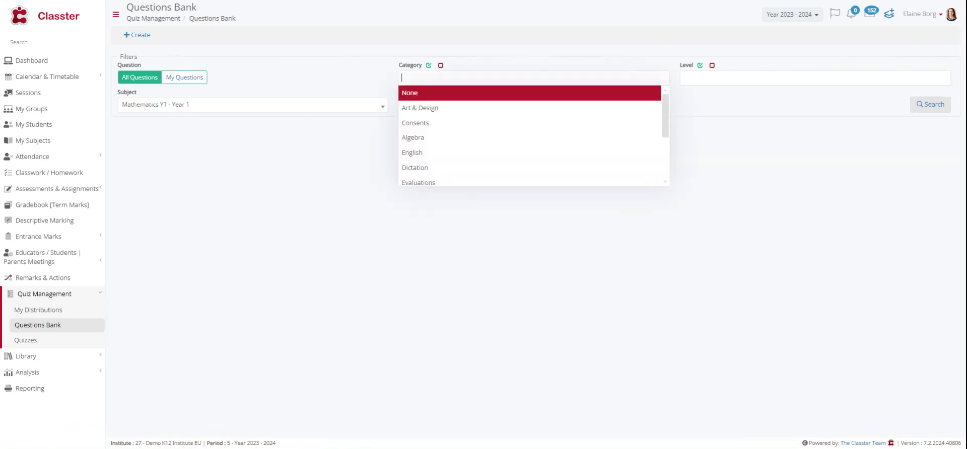
left_click(862, 168)
left_click(930, 104)
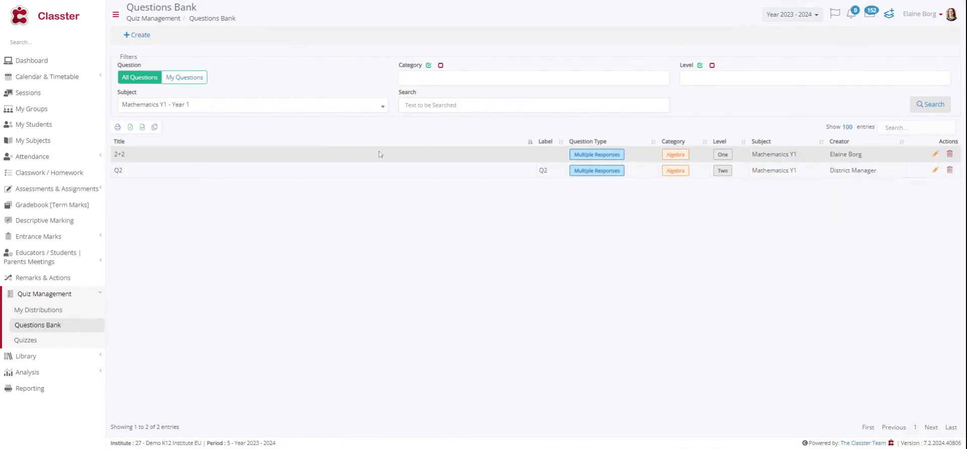
Step: Switch the subject filter to English Y6 - Year 6, leaving category unset
left_click(211, 106)
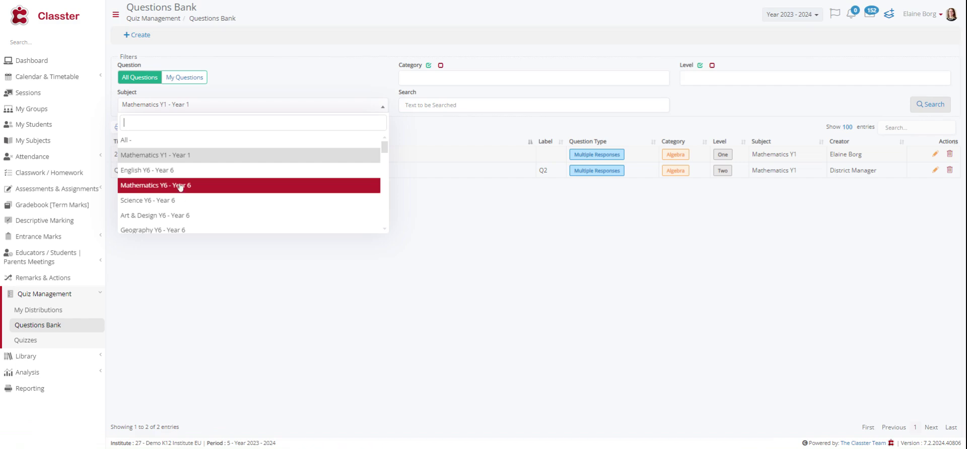
left_click(196, 174)
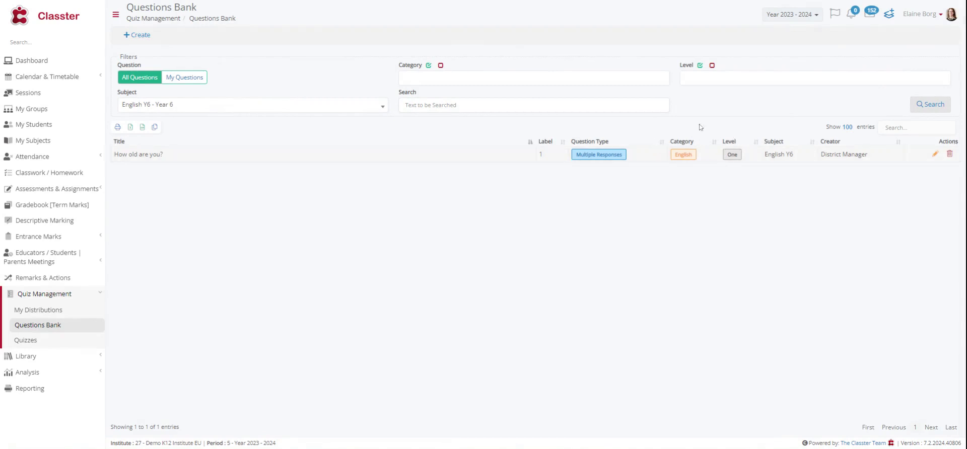
left_click(534, 78)
left_click(534, 78)
Step: From the Quizzes list, view the blank Create New quiz form and then My Distributions
left_click(27, 340)
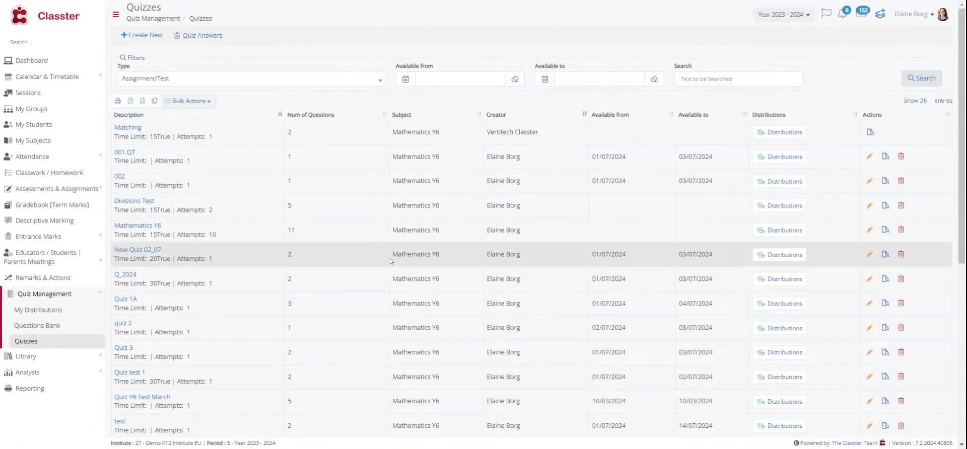
left_click(141, 35)
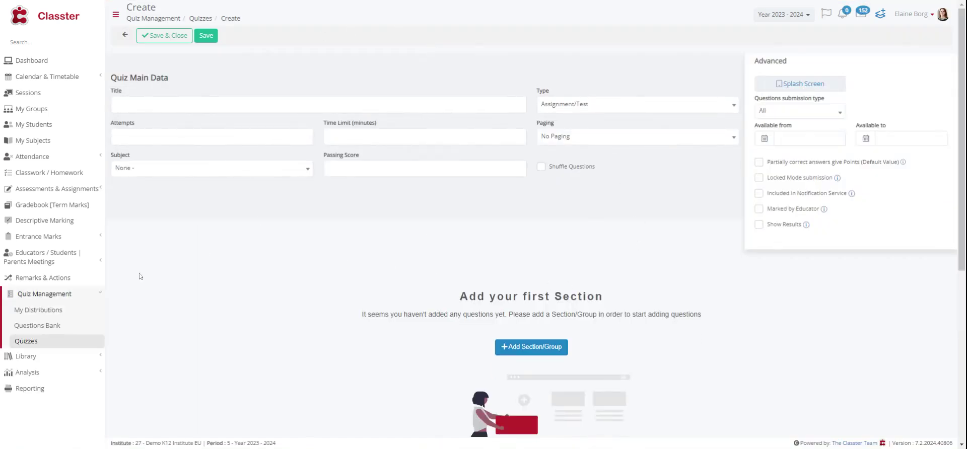
left_click(61, 311)
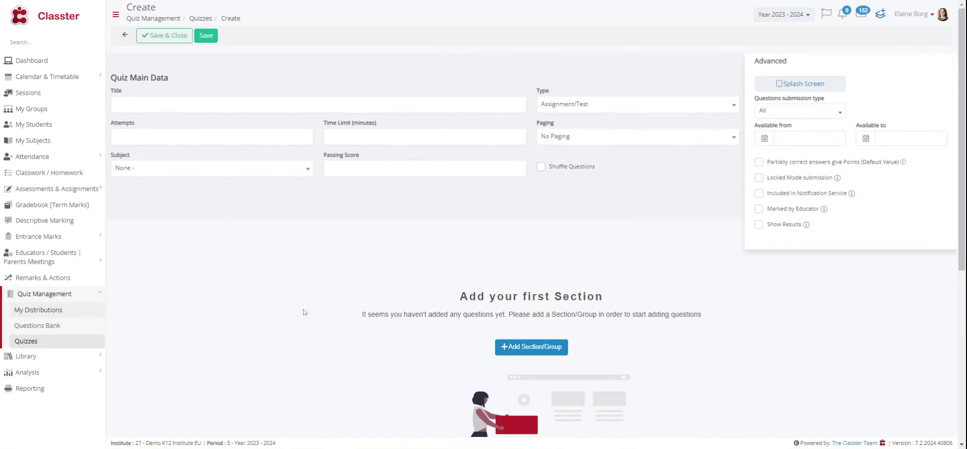